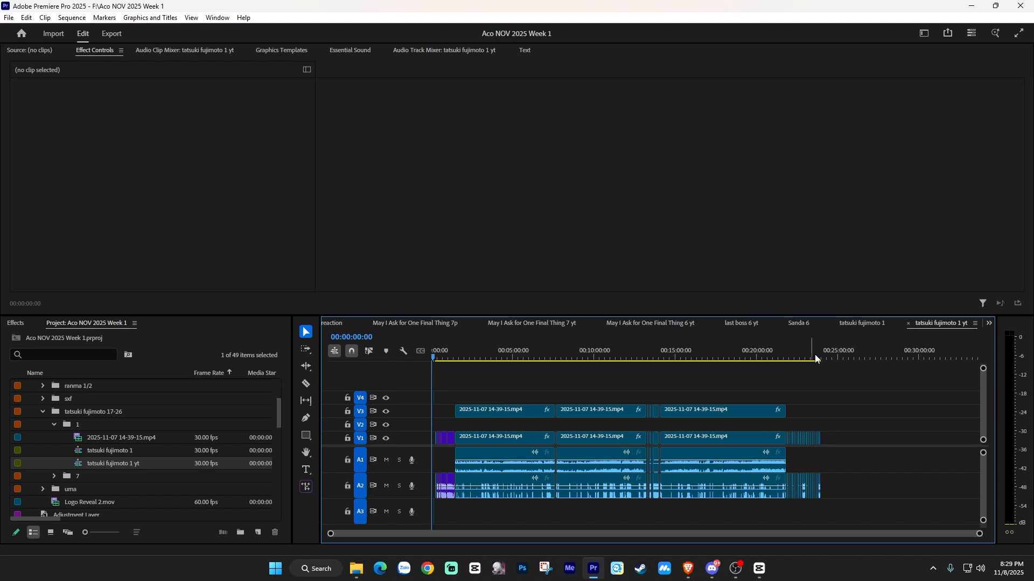
{"action": "left_click_drag", "start_coordinate": [819, 356], "coordinate": [829, 355]}
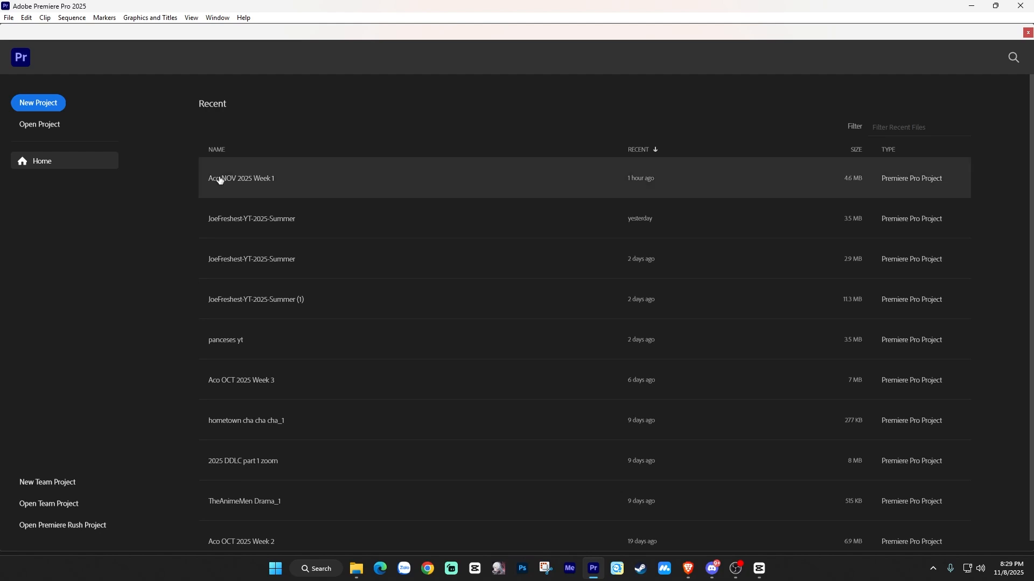
Create a new project named Dispatch ep 1 and 2 and skip the import screen.
{"action": "left_click", "coordinate": [9, 17]}
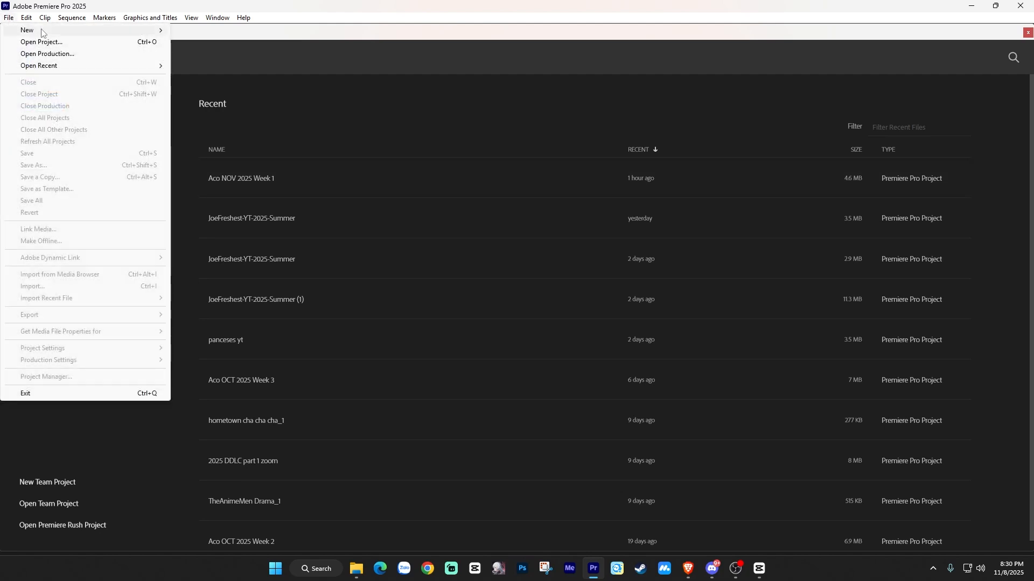
{"action": "mouse_move", "coordinate": [32, 30]}
{"action": "left_click", "coordinate": [181, 31]}
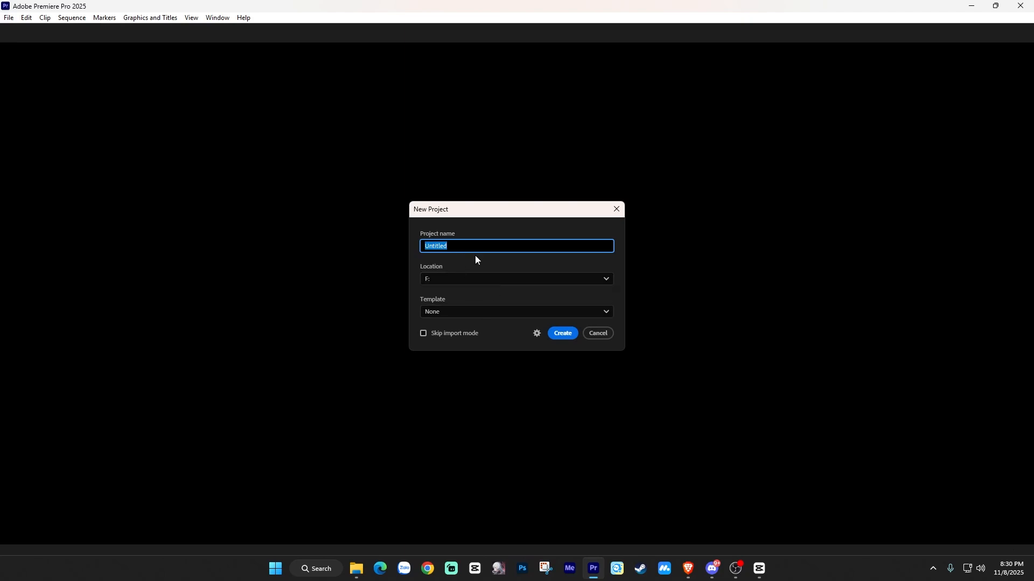
{"action": "type", "text": "Dispatch ep 1 and 2"}
{"action": "key", "text": "Return"}
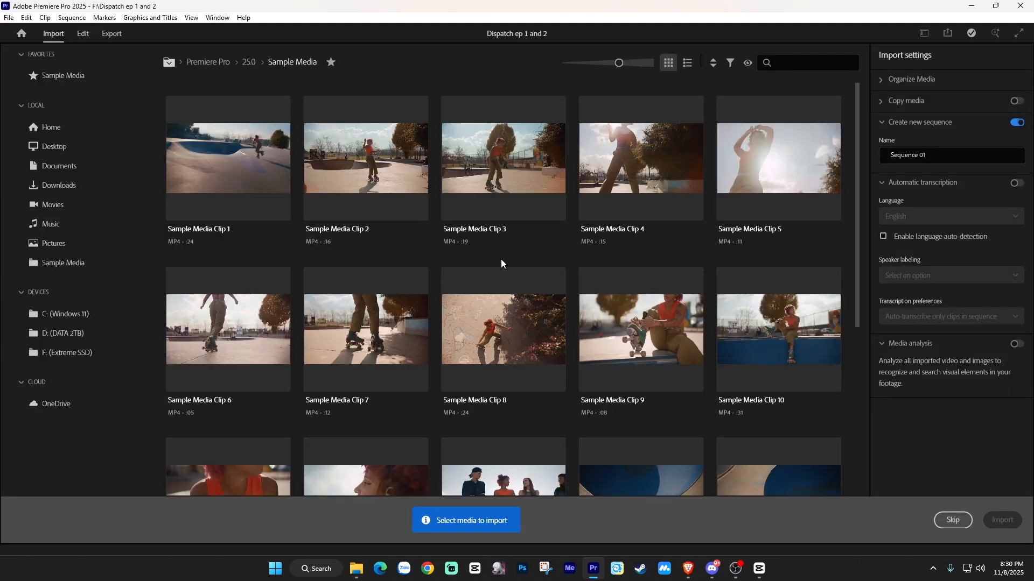
{"action": "left_click", "coordinate": [952, 520]}
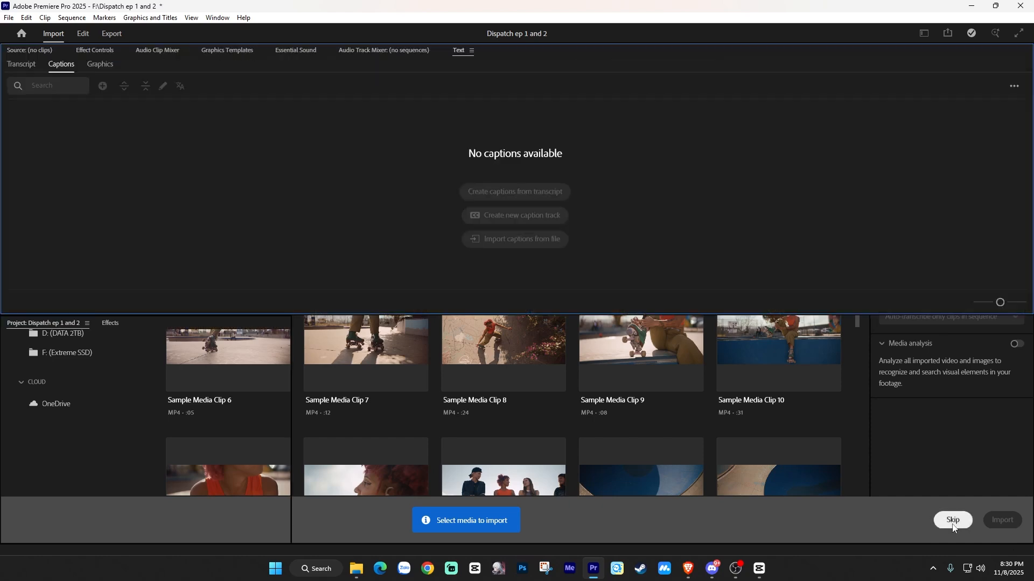
Create a new sequence in the project from the HD 1080p 29.97 fps preset.
{"action": "right_click", "coordinate": [183, 401]}
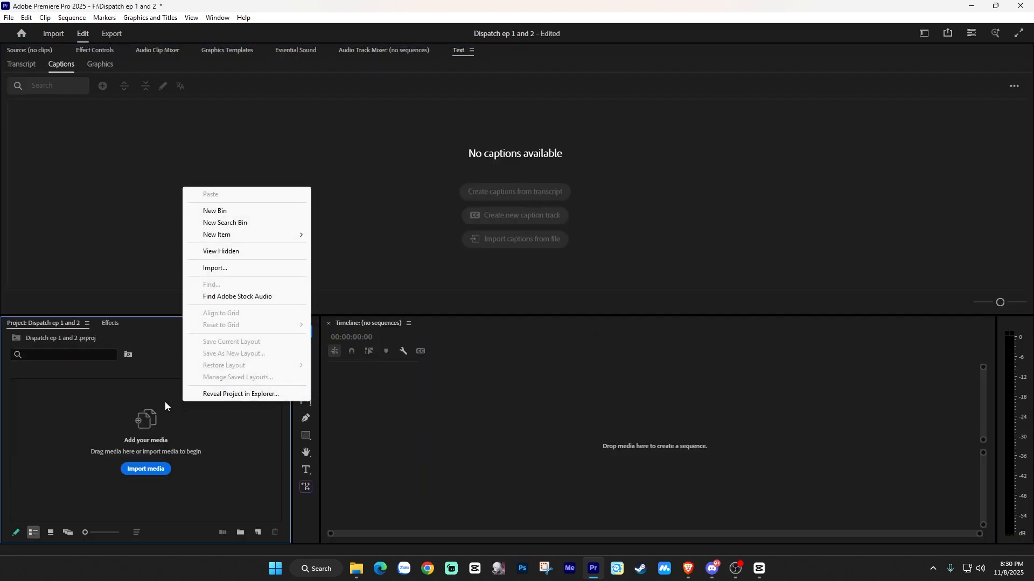
{"action": "mouse_move", "coordinate": [229, 236]}
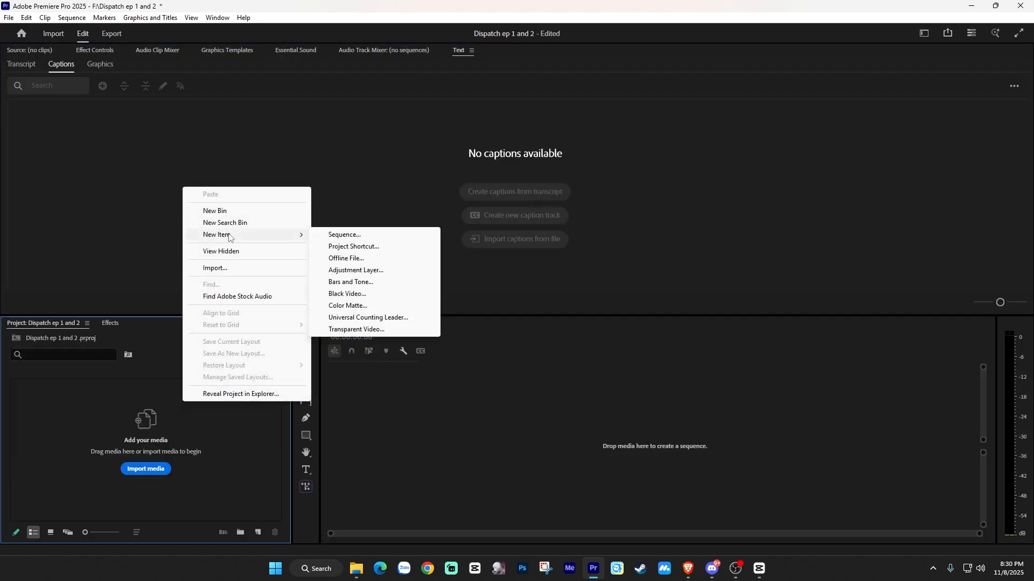
{"action": "left_click", "coordinate": [336, 235]}
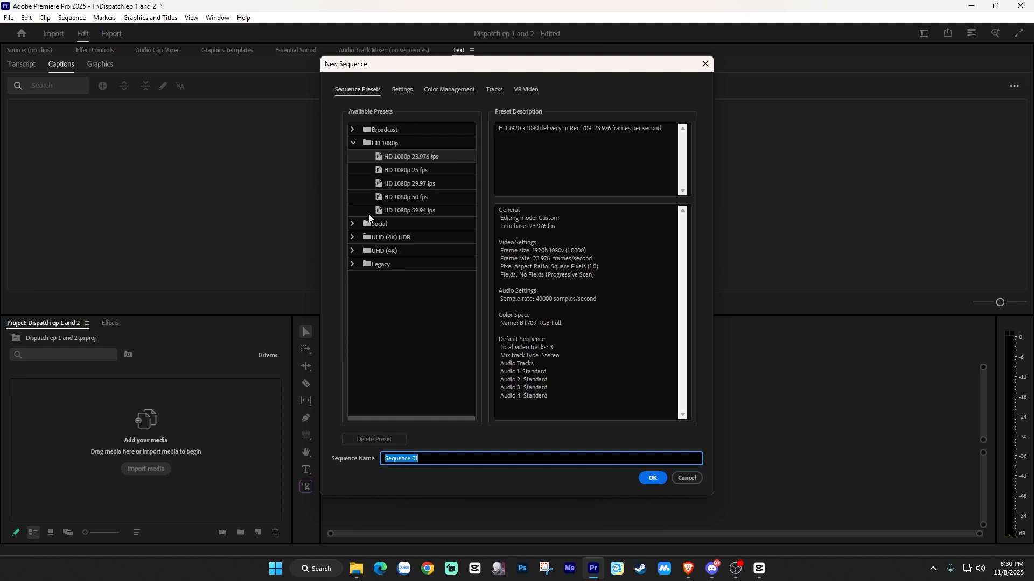
{"action": "left_click", "coordinate": [425, 185]}
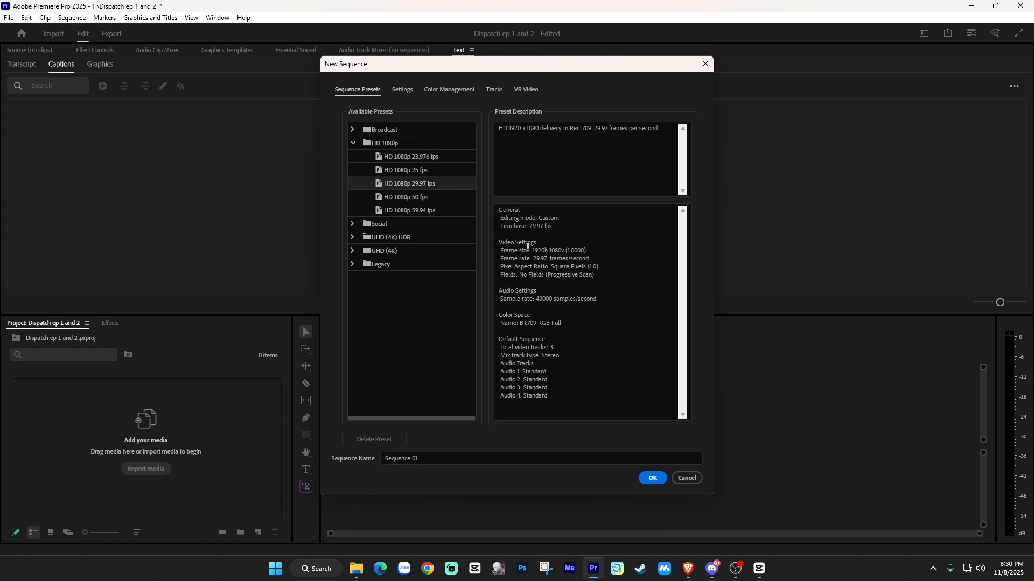
{"action": "left_click", "coordinate": [650, 477]}
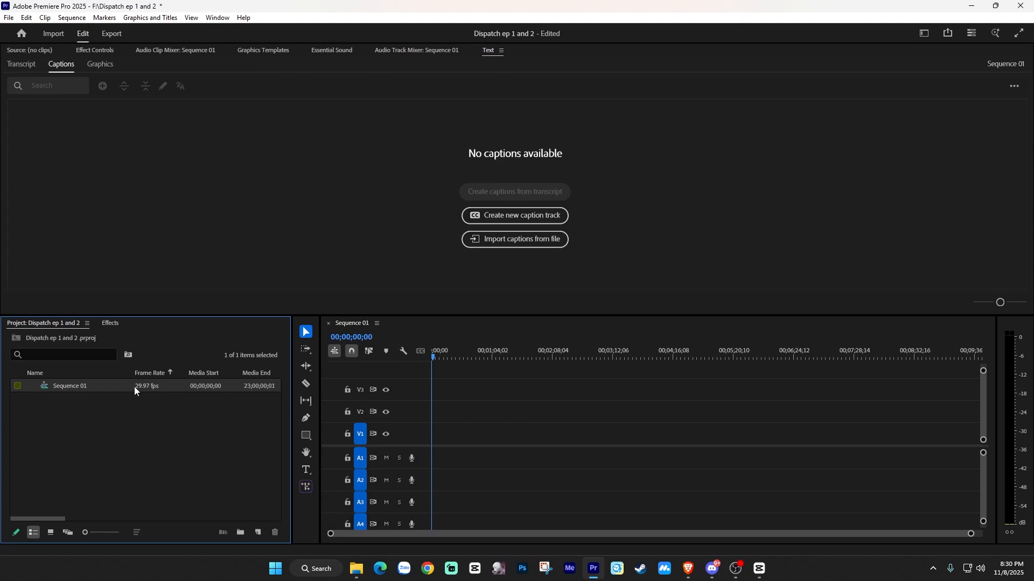
Change Sequence 01's settings so its timebase is 30.00 frames/second.
{"action": "right_click", "coordinate": [78, 389]}
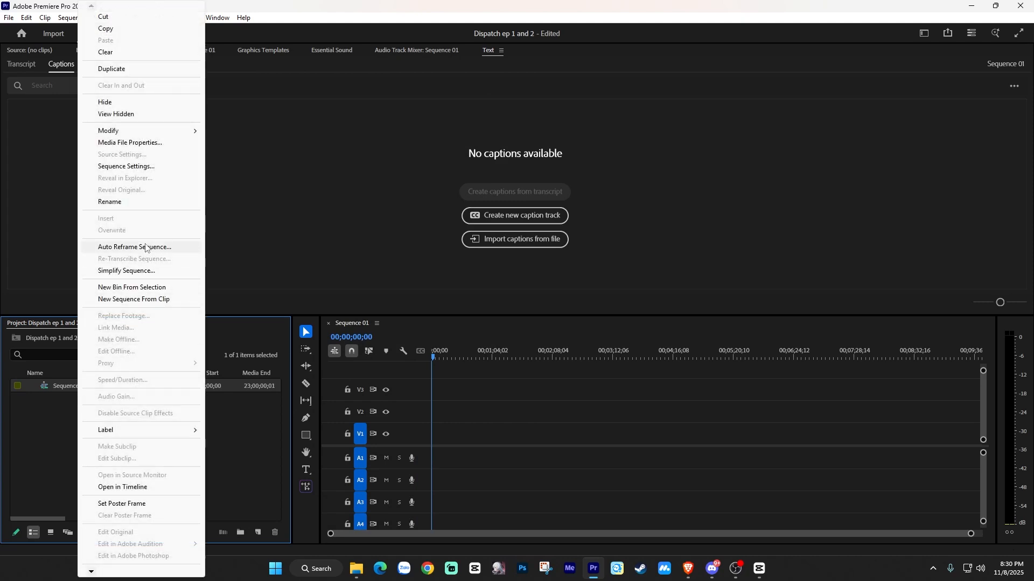
{"action": "left_click", "coordinate": [138, 167]}
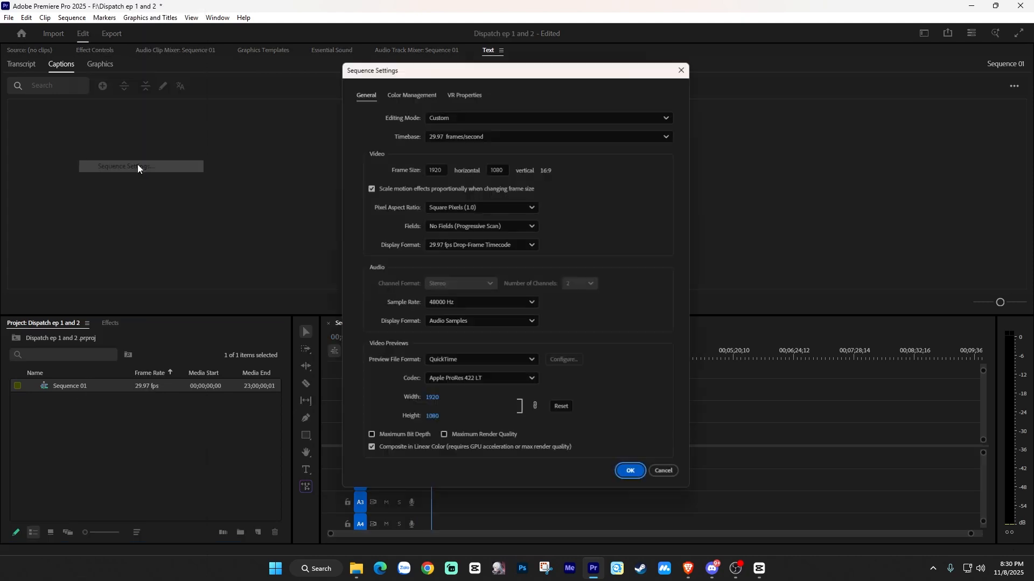
{"action": "left_click", "coordinate": [453, 135]}
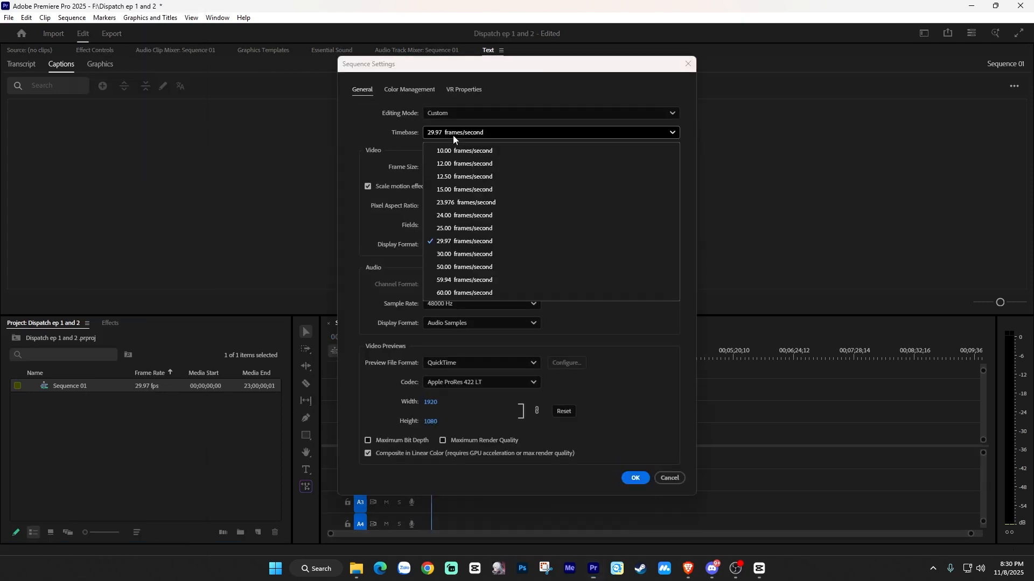
{"action": "left_click", "coordinate": [452, 255]}
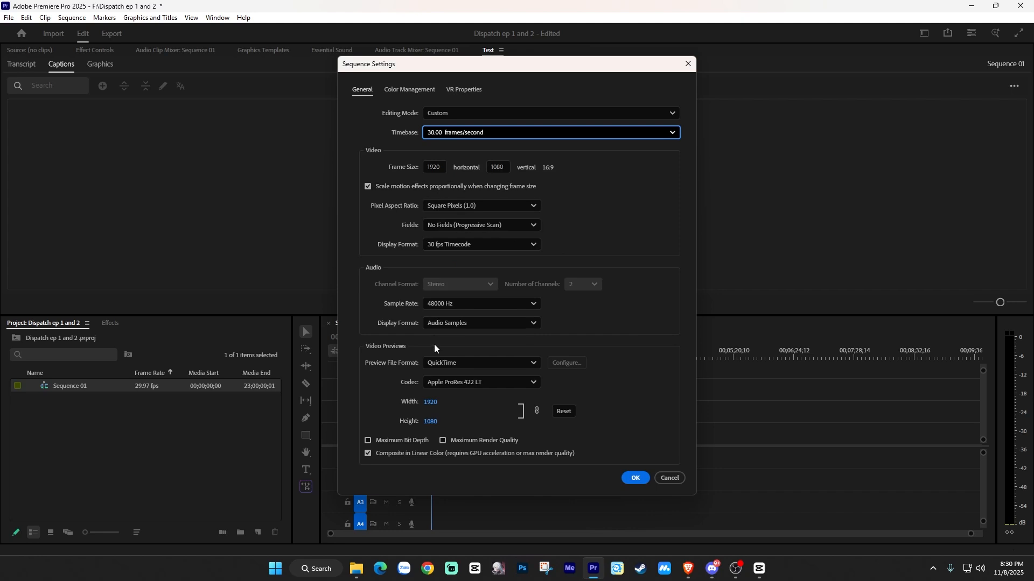
{"action": "left_click", "coordinate": [636, 477]}
{"action": "left_click", "coordinate": [164, 411]}
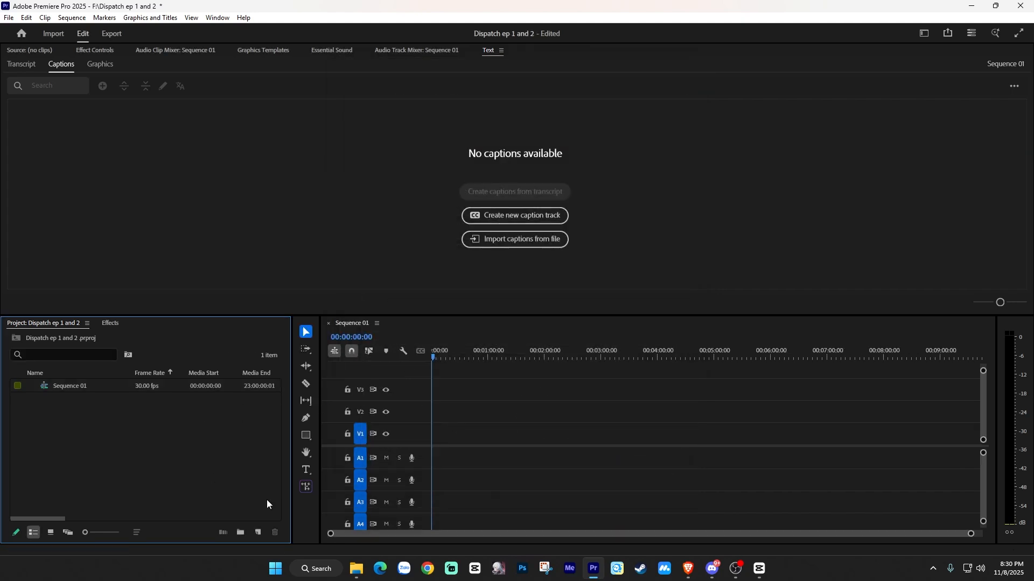
{"action": "mouse_move", "coordinate": [356, 568]}
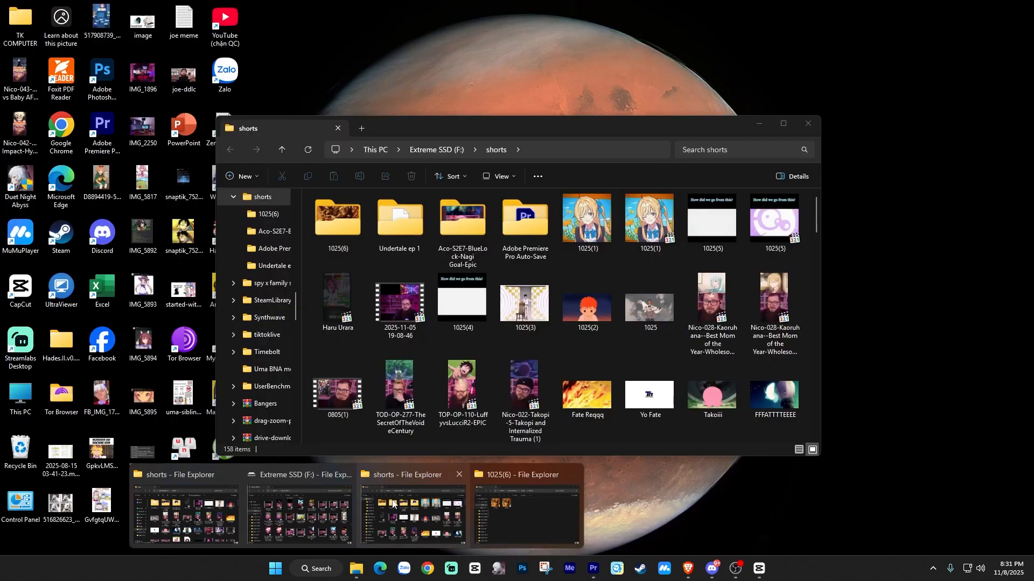
{"action": "left_click", "coordinate": [308, 506]}
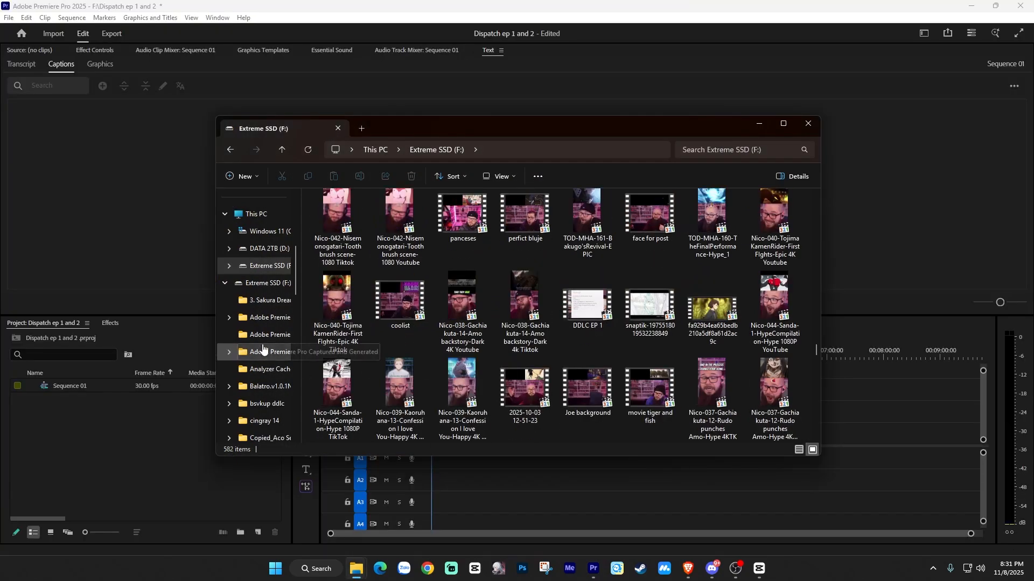
{"action": "left_click", "coordinate": [264, 265]}
{"action": "scroll", "coordinate": [348, 293], "scroll_direction": "down", "scroll_amount": 15}
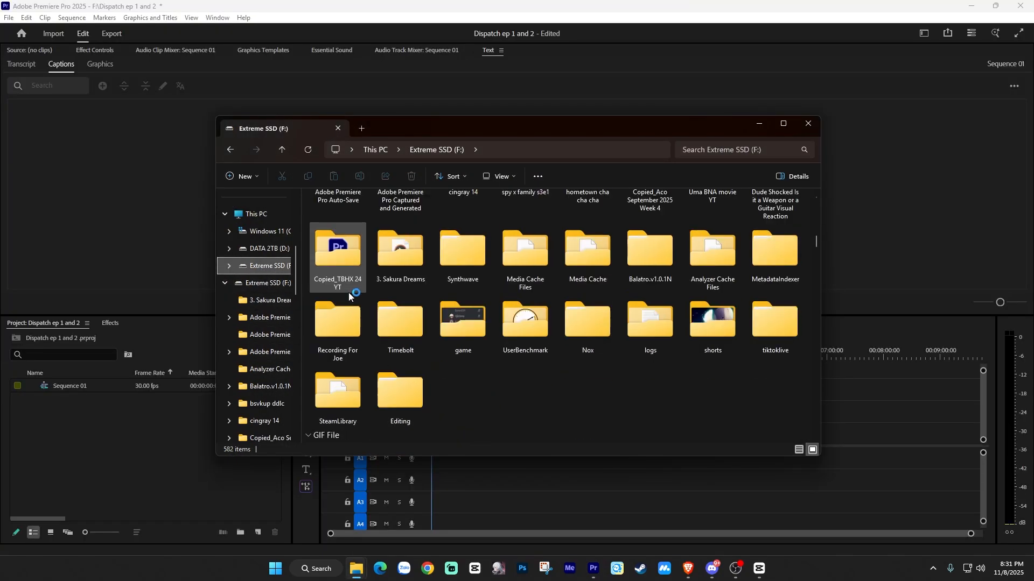
{"action": "scroll", "coordinate": [426, 331], "scroll_direction": "down", "scroll_amount": 5}
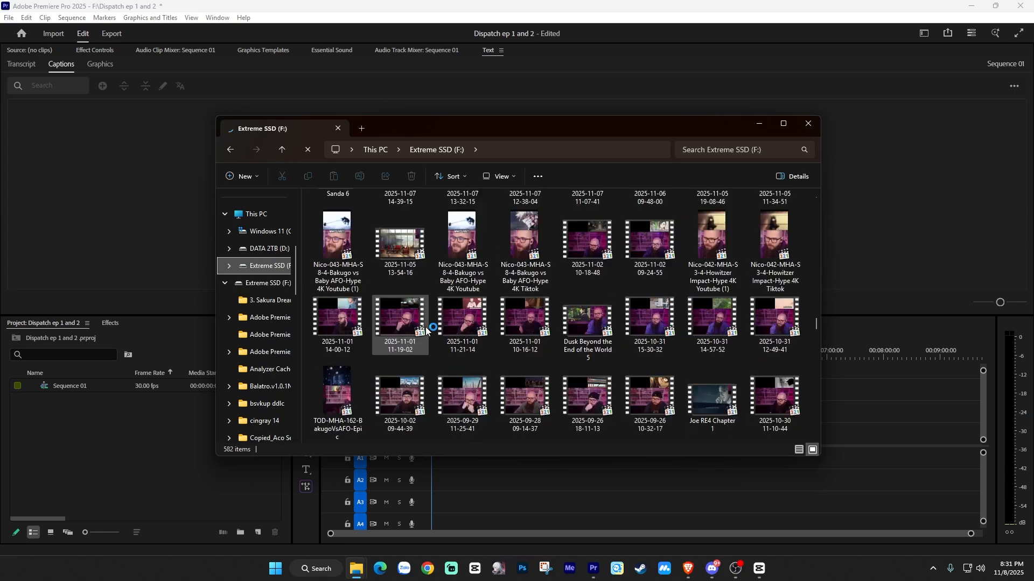
{"action": "scroll", "coordinate": [433, 339], "scroll_direction": "down", "scroll_amount": 4}
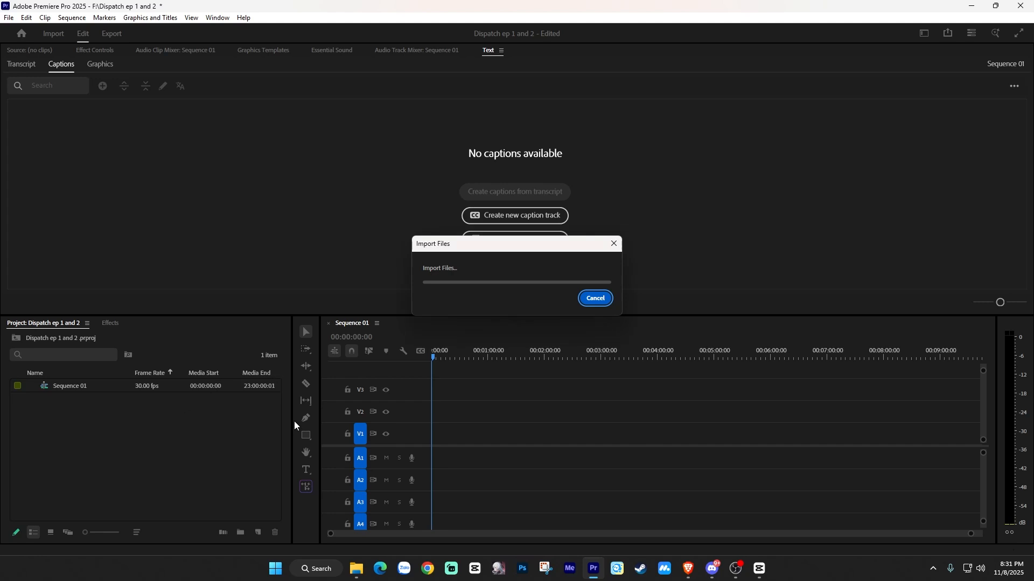
{"action": "left_click", "coordinate": [741, 563]}
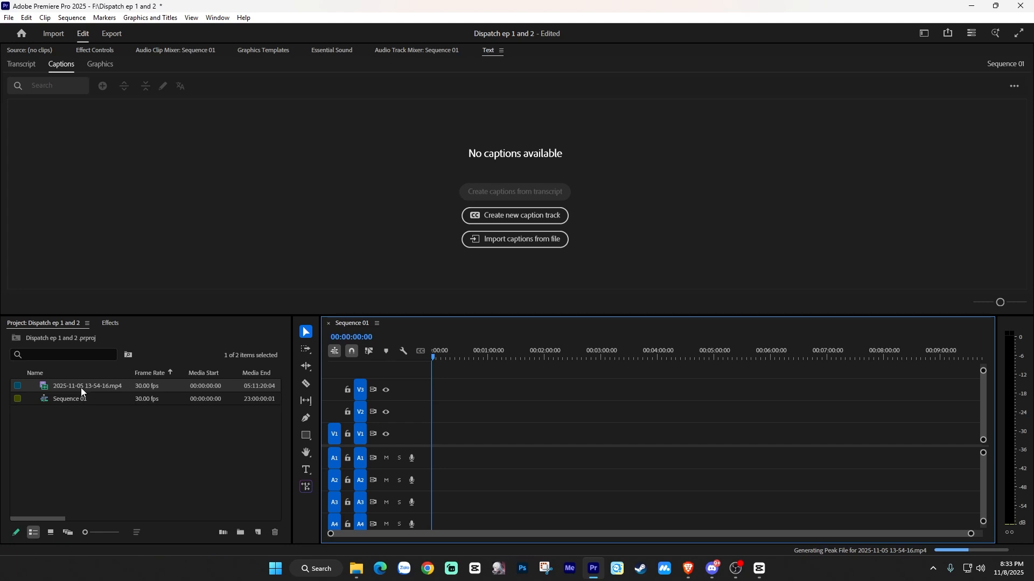
{"action": "left_click_drag", "start_coordinate": [81, 388], "coordinate": [450, 435]}
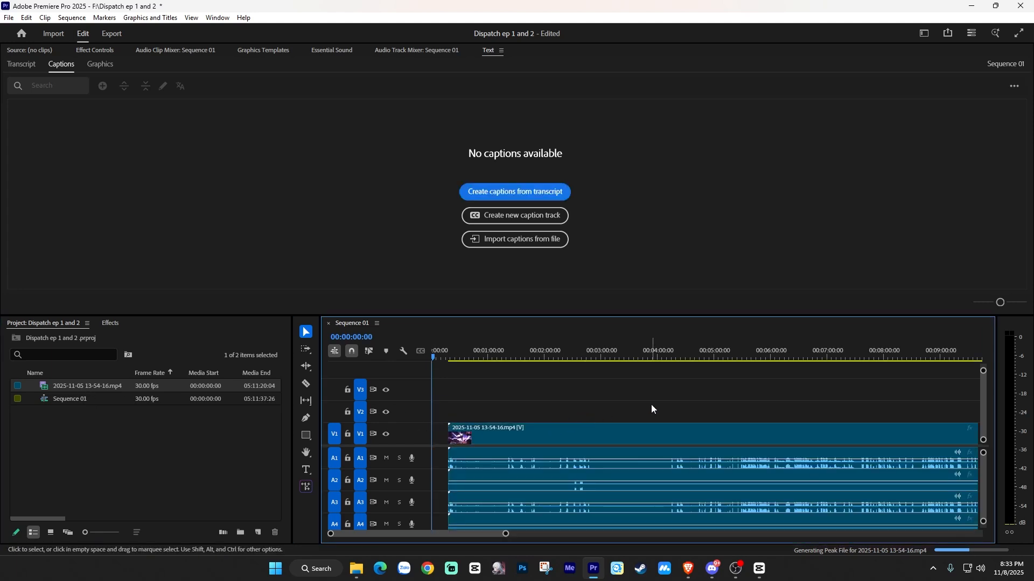
{"action": "key", "text": "backslash"}
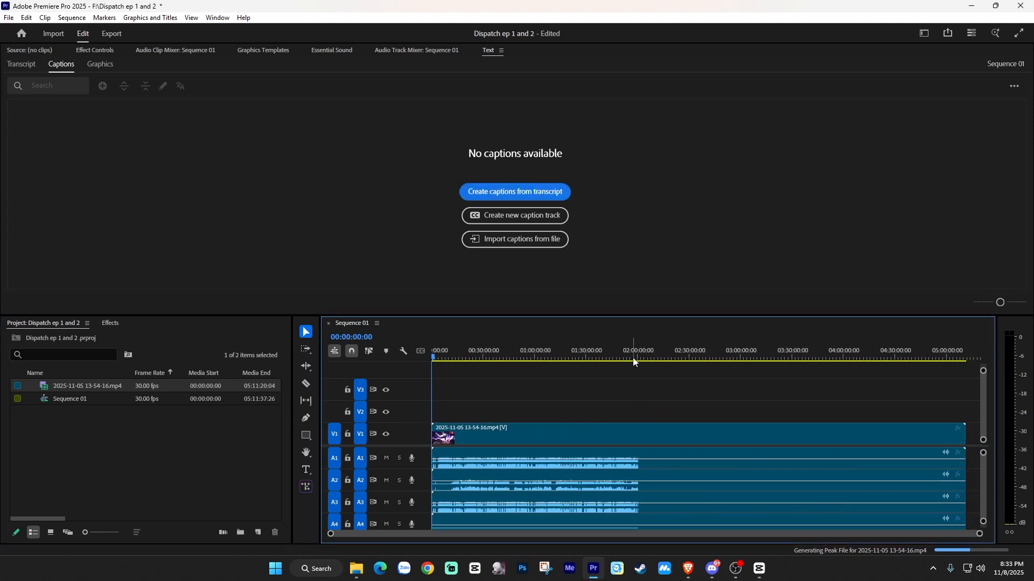
Cut the clip at about 01:57:21 and delete the part after the cut.
{"action": "left_click_drag", "start_coordinate": [637, 356], "coordinate": [670, 533]}
{"action": "key", "text": "ctrl+k"}
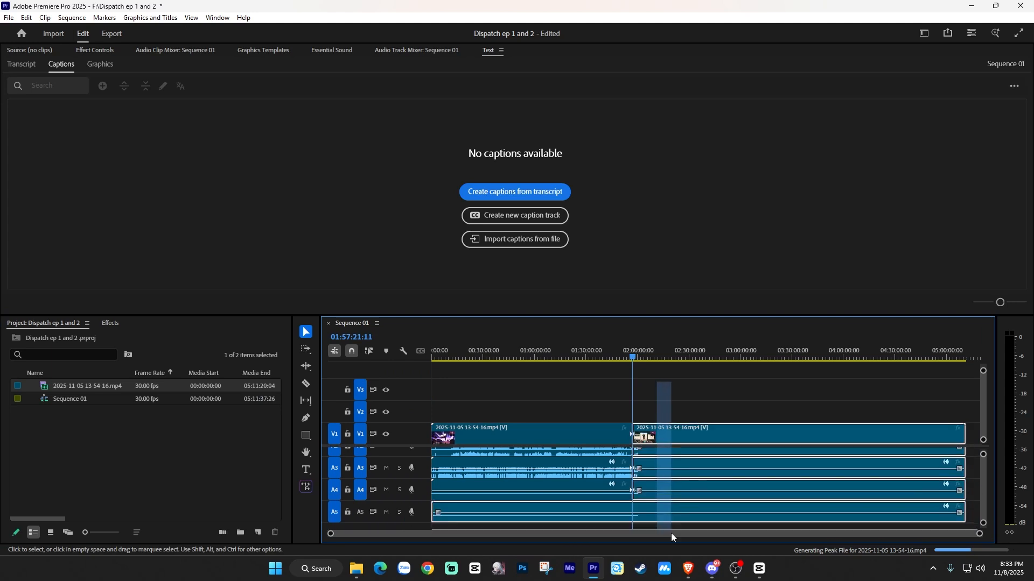
{"action": "key", "text": "Delete"}
Ripple trim the clip's beginning up to about 00:14:44.
{"action": "scroll", "coordinate": [970, 483], "scroll_direction": "up", "scroll_amount": 3}
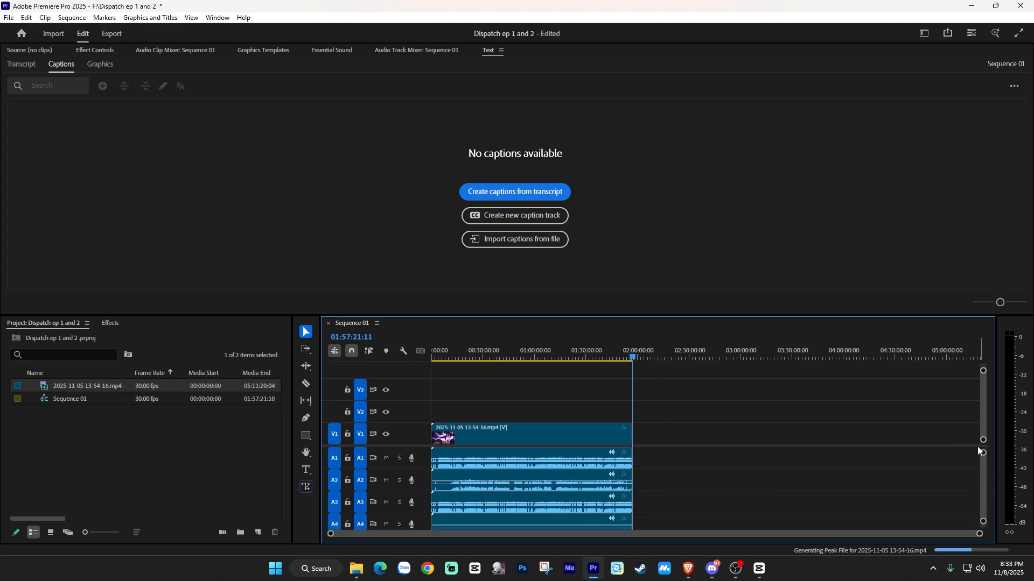
{"action": "left_click_drag", "start_coordinate": [480, 358], "coordinate": [458, 370]}
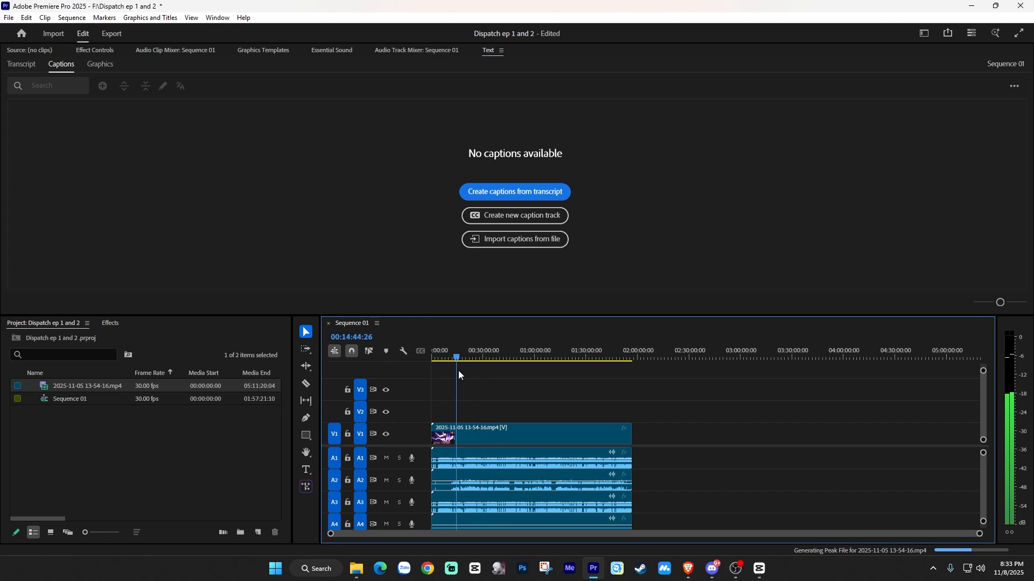
{"action": "key", "text": "q"}
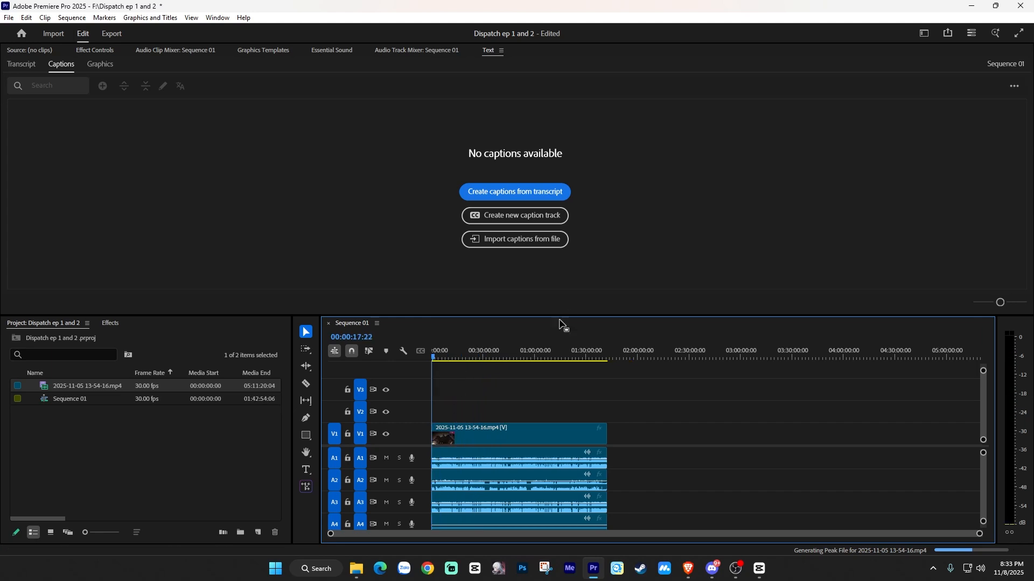
Remove the clip's extra audio, keeping its audio on tracks A1 and A2.
{"action": "left_click", "coordinate": [218, 18]}
{"action": "mouse_move", "coordinate": [234, 30]}
{"action": "key", "text": "Delete"}
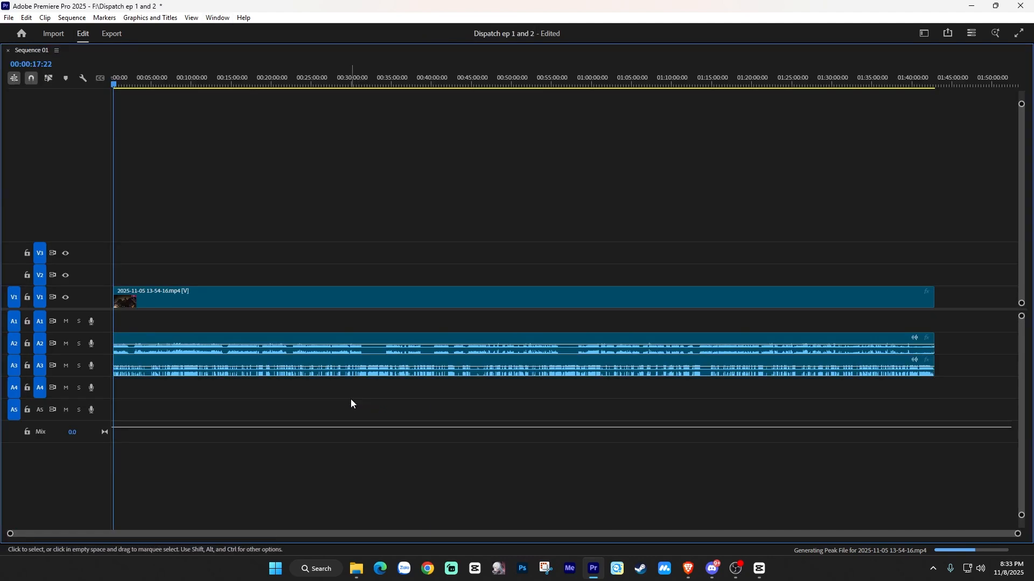
{"action": "left_click_drag", "start_coordinate": [346, 393], "coordinate": [299, 323]}
{"action": "left_click", "coordinate": [299, 266]}
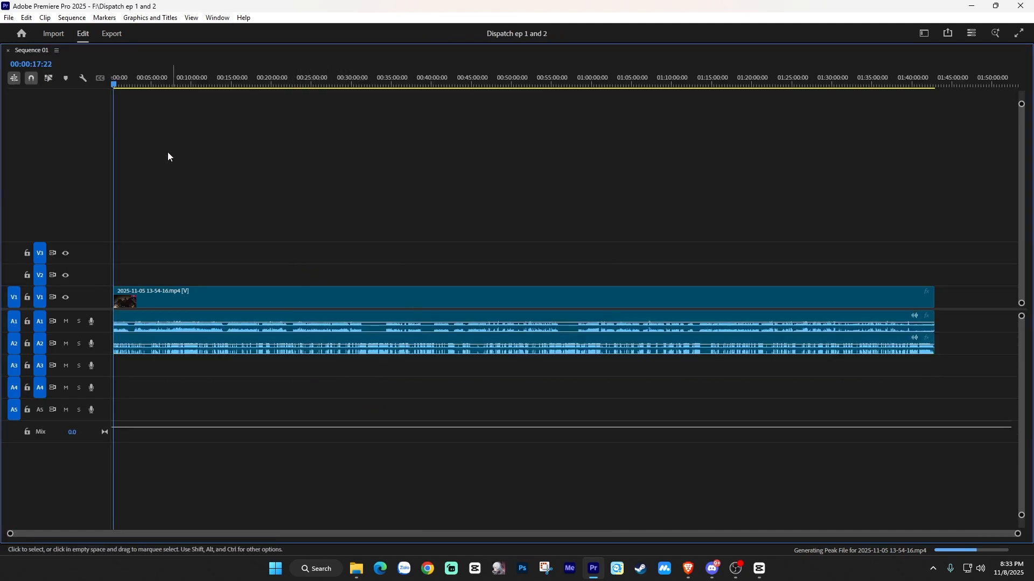
Ripple trim the clip's end to about 00:05:22.
{"action": "left_click_drag", "start_coordinate": [127, 82], "coordinate": [154, 82]}
{"action": "key", "text": "w"}
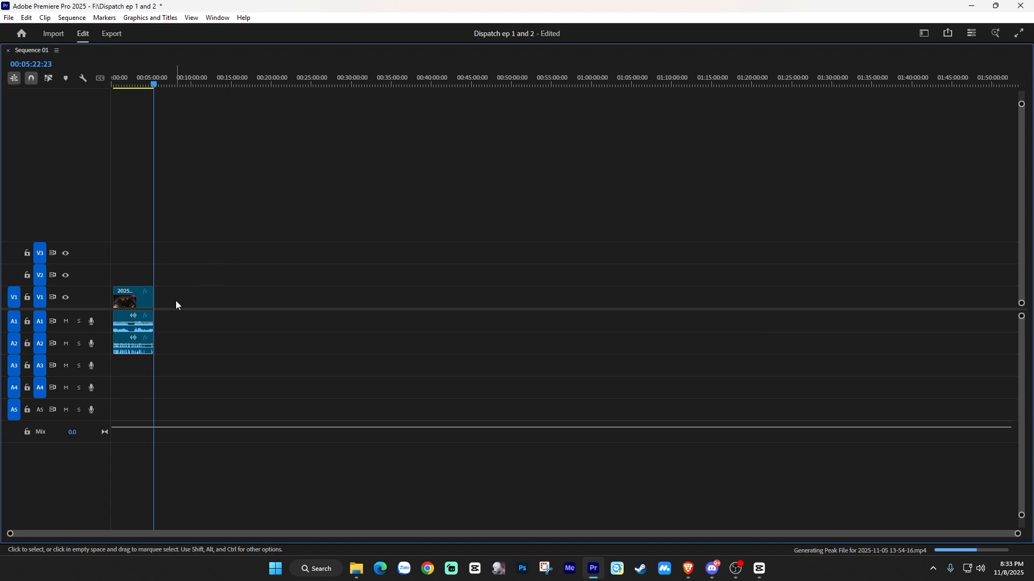
Ripple trim the clip's end further to about 00:00:58.
{"action": "scroll", "coordinate": [177, 302], "scroll_direction": "up", "scroll_amount": 10}
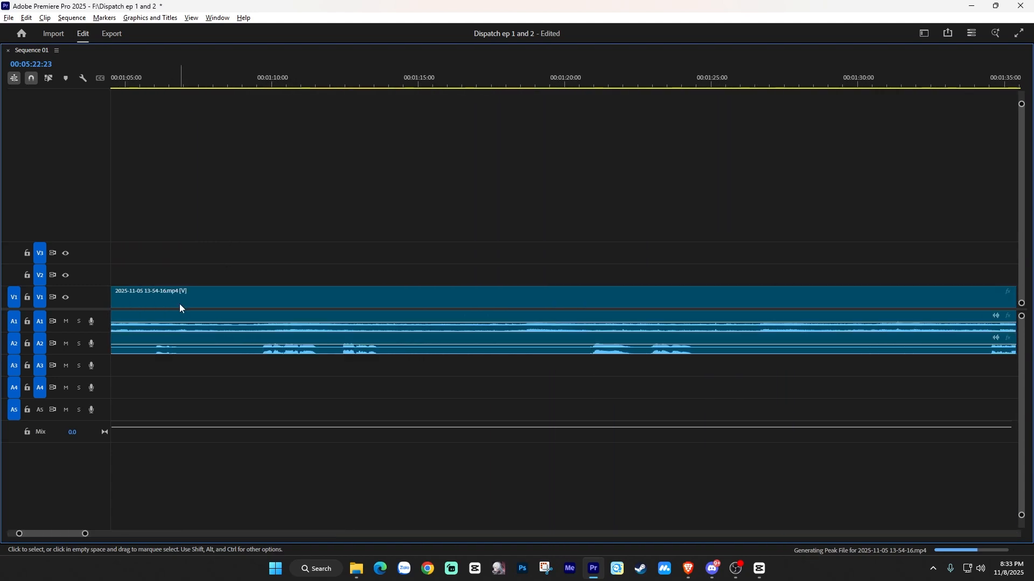
{"action": "scroll", "coordinate": [182, 303], "scroll_direction": "down", "scroll_amount": 6}
{"action": "left_click", "coordinate": [167, 82]}
{"action": "key", "text": "w"}
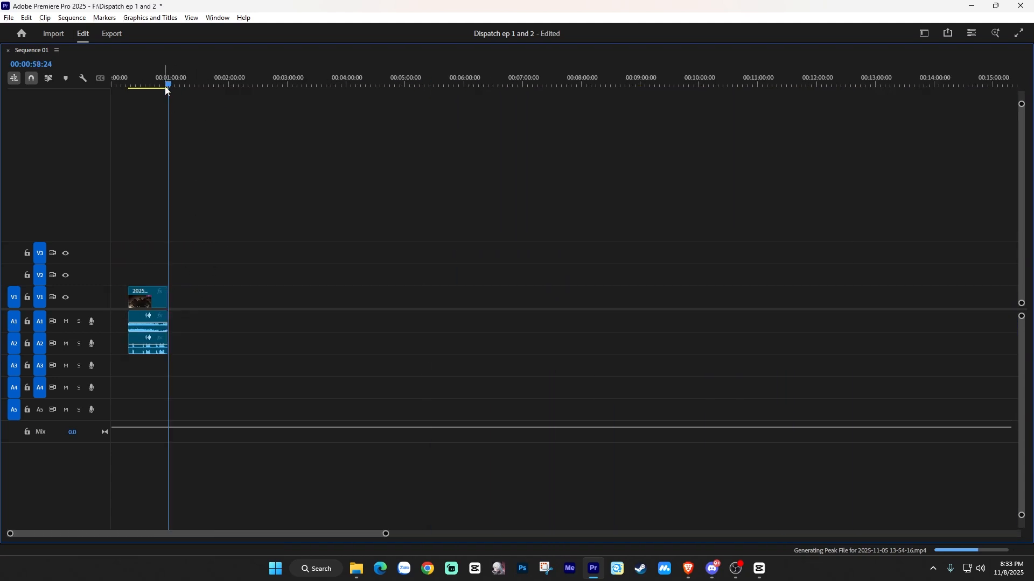
Ripple delete the empty gap before the clip at the start of the sequence.
{"action": "left_click_drag", "start_coordinate": [166, 82], "coordinate": [139, 82]}
{"action": "scroll", "coordinate": [161, 226], "scroll_direction": "up", "scroll_amount": 2}
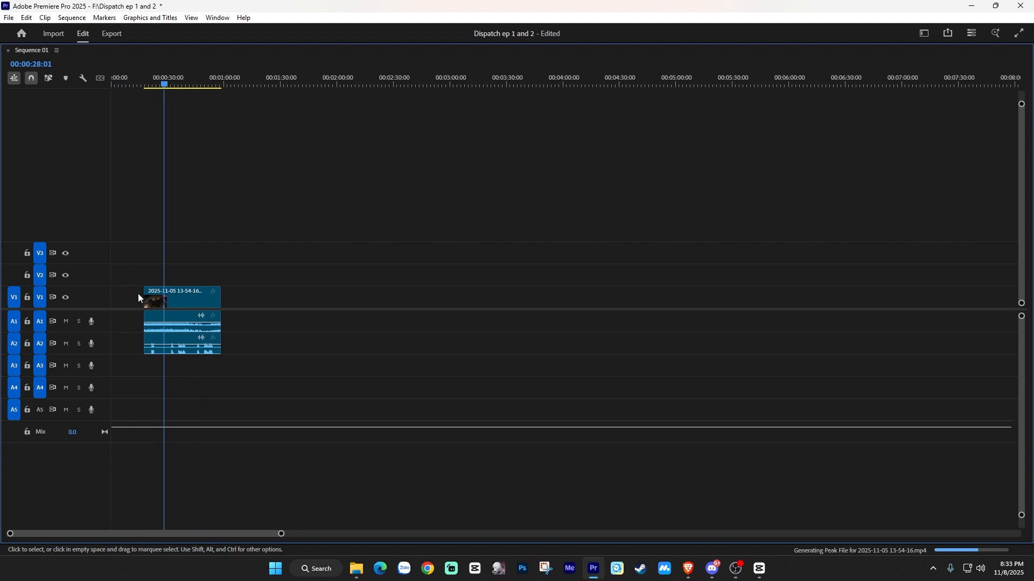
{"action": "right_click", "coordinate": [134, 301]}
{"action": "left_click", "coordinate": [141, 312]}
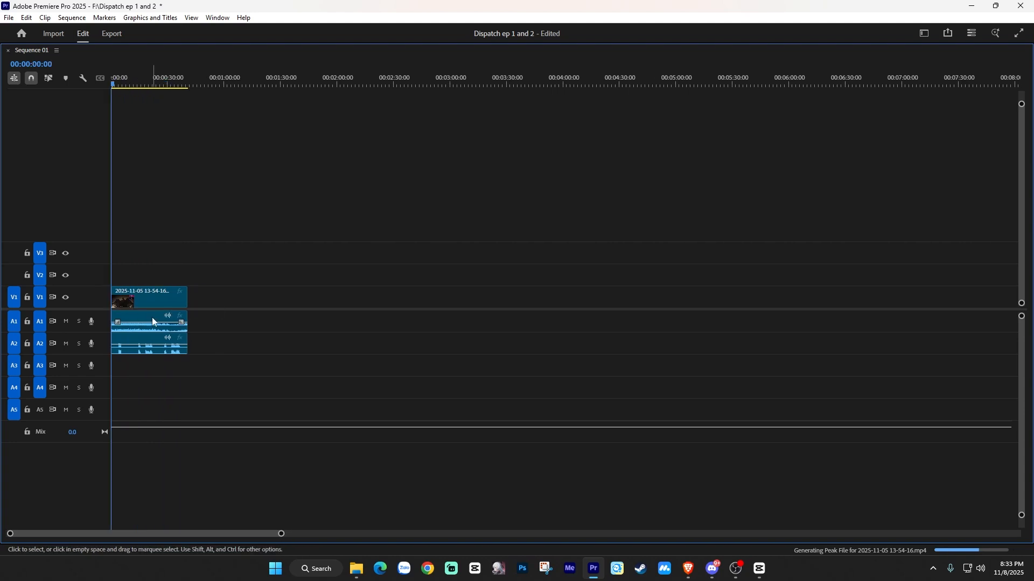
Save the project and restore the timeline panel to its normal size.
{"action": "key", "text": "ctrl+s"}
{"action": "key", "text": "grave"}
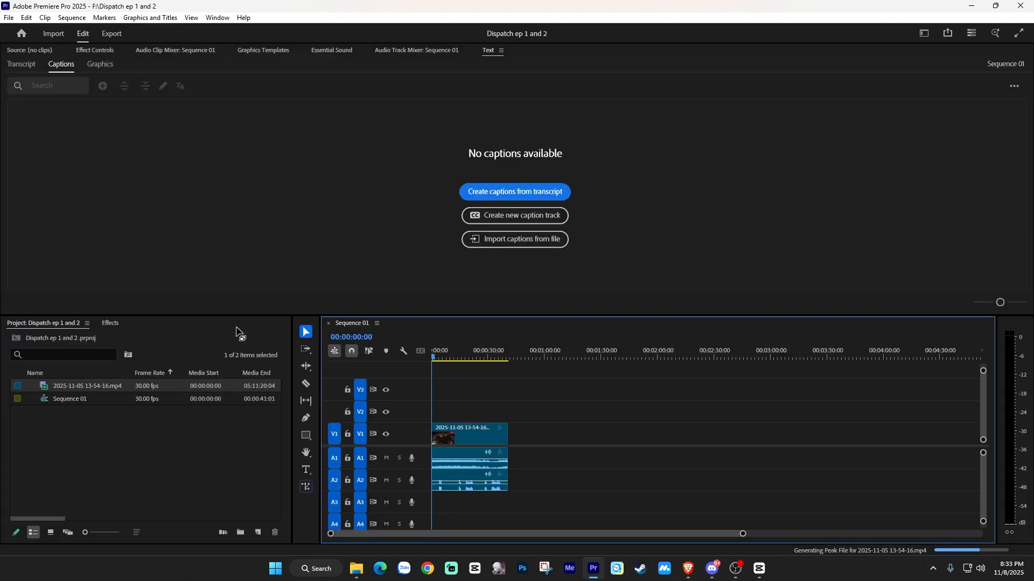
Switch the workspace layout to Essentials.
{"action": "left_click", "coordinate": [218, 17]}
{"action": "mouse_move", "coordinate": [269, 30]}
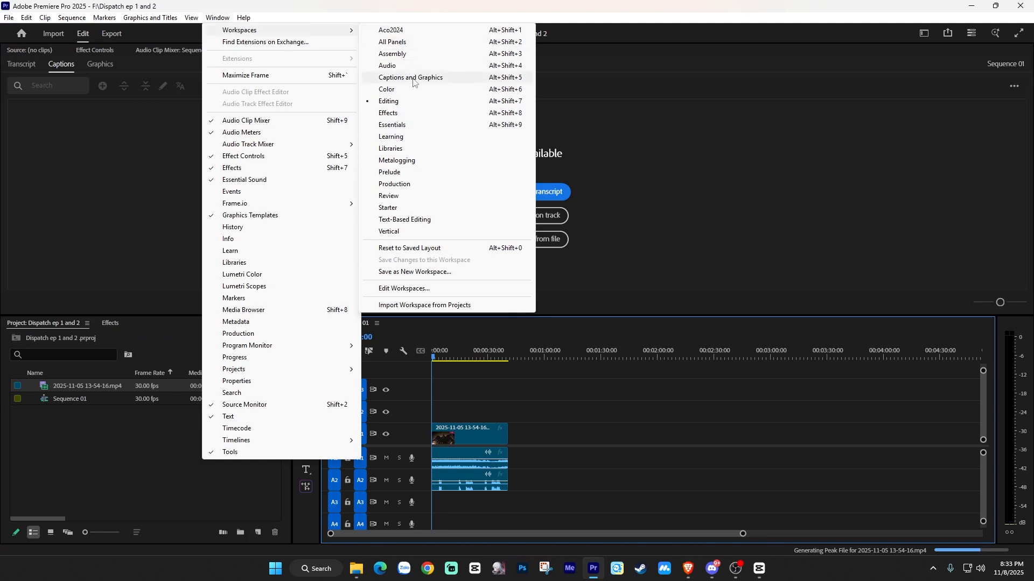
{"action": "left_click", "coordinate": [405, 125]}
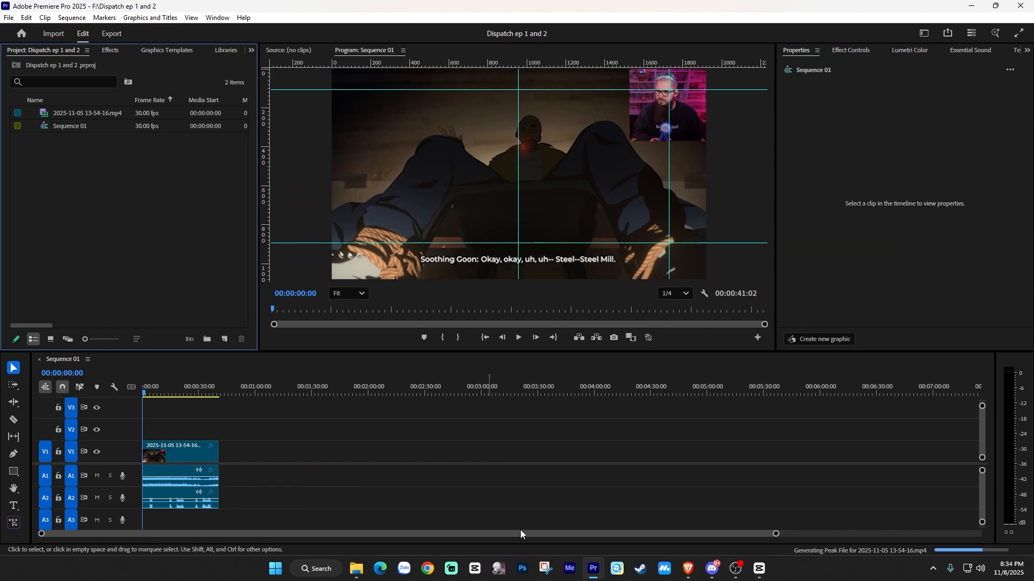
Inspect the volume properties of the clip's two audio tracks.
{"action": "scroll", "coordinate": [178, 502], "scroll_direction": "up", "scroll_amount": 6}
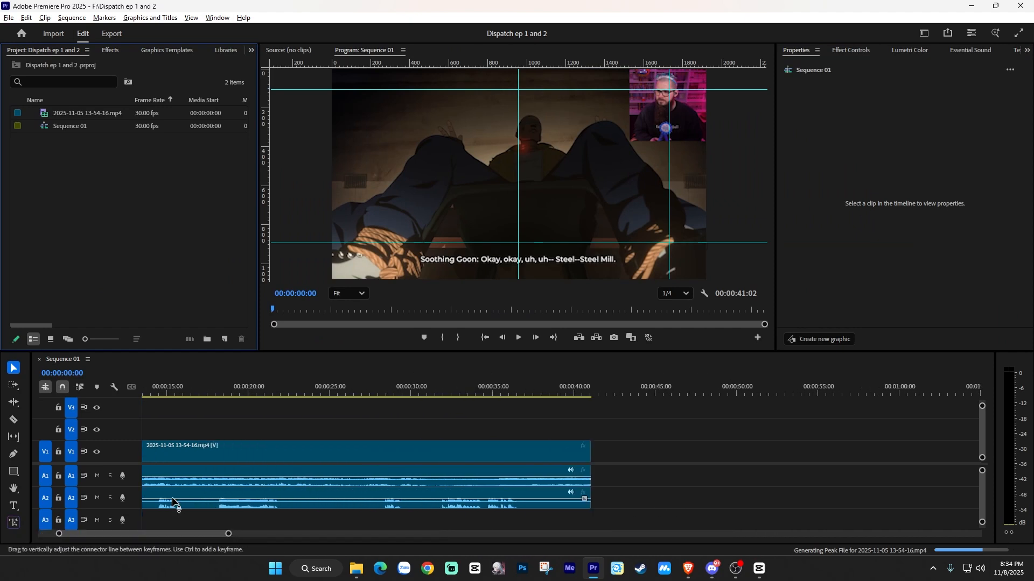
{"action": "scroll", "coordinate": [178, 502], "scroll_direction": "up", "scroll_amount": 1}
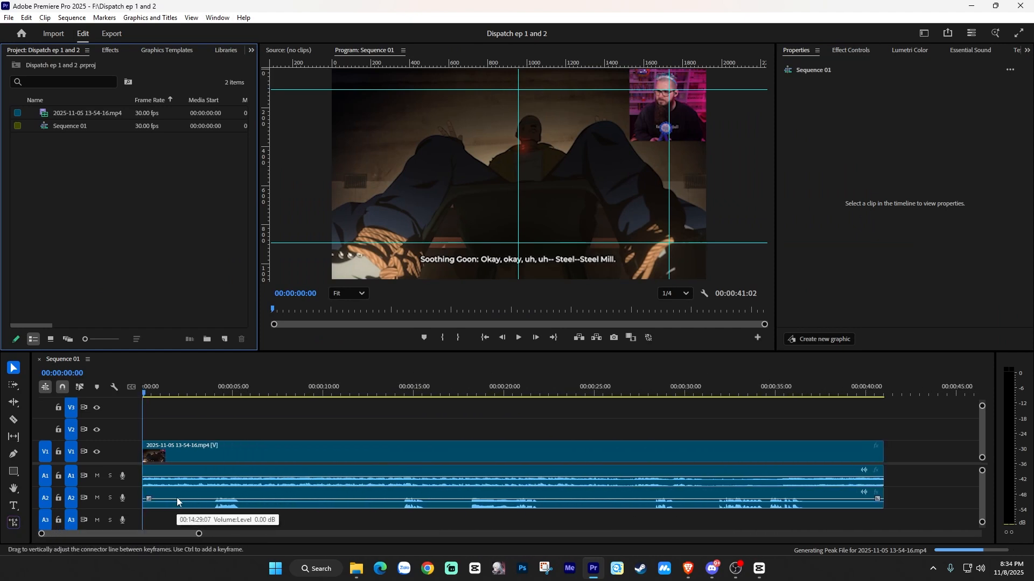
{"action": "left_click", "coordinate": [155, 477]}
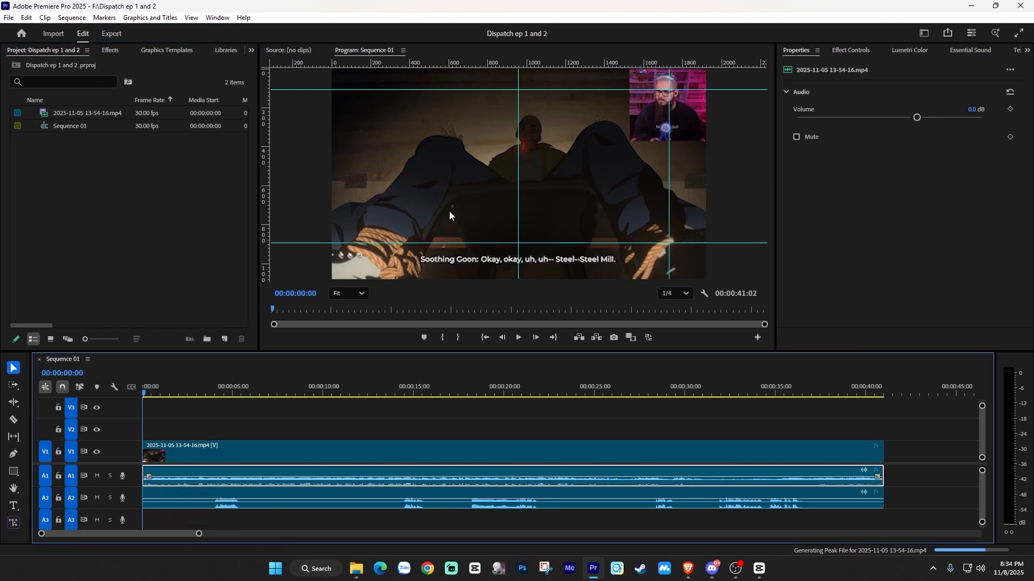
{"action": "left_click", "coordinate": [281, 501]}
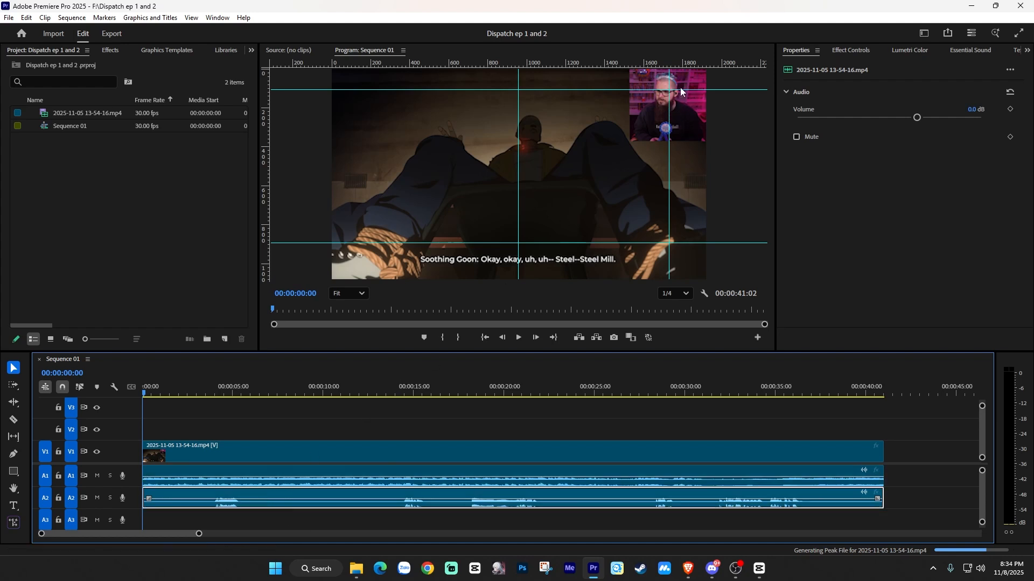
Set the program monitor's playback resolution and paused resolution both to Full.
{"action": "left_click", "coordinate": [686, 294]}
{"action": "left_click", "coordinate": [677, 312]}
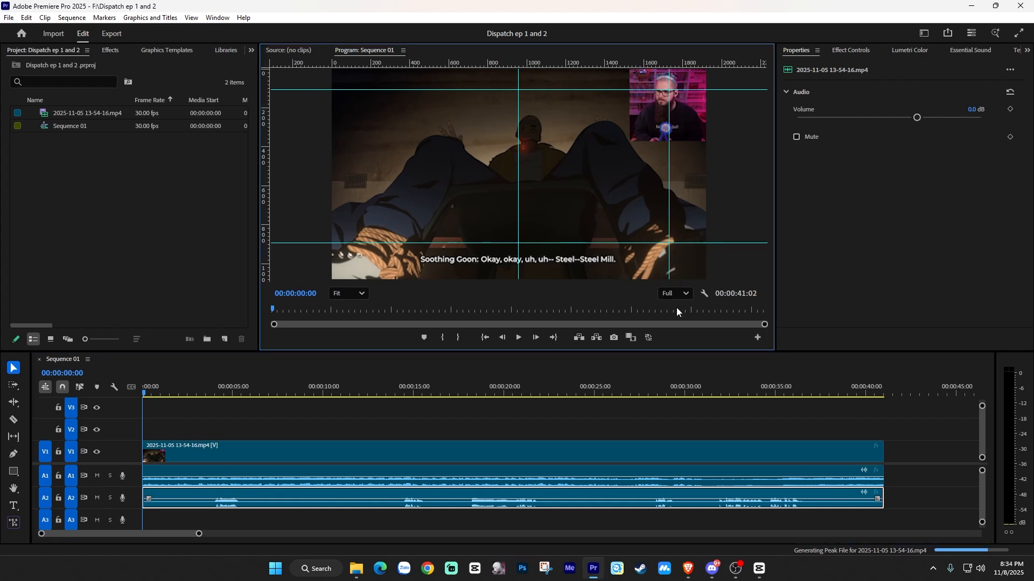
{"action": "left_click", "coordinate": [705, 293]}
{"action": "mouse_move", "coordinate": [740, 207]}
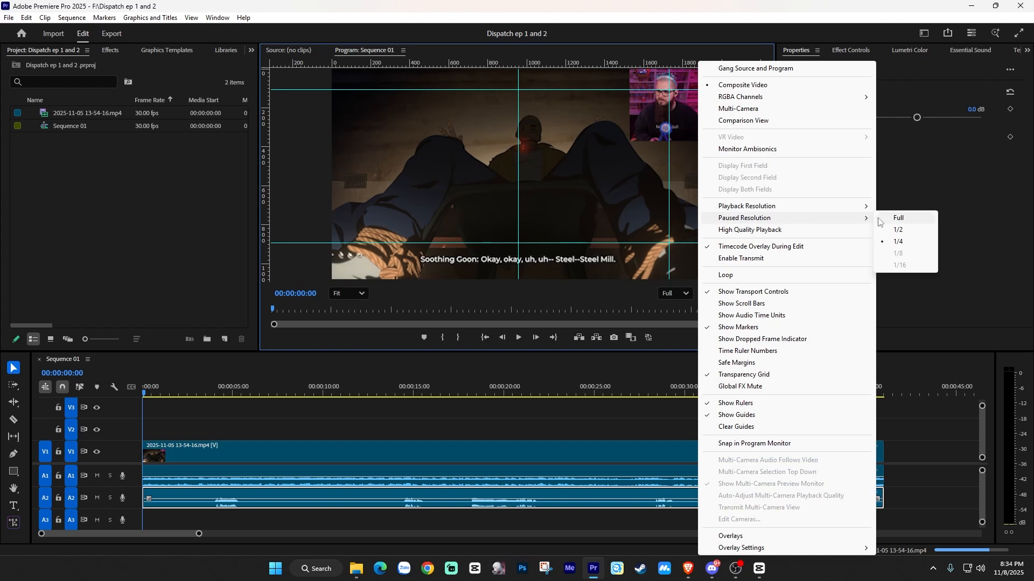
{"action": "left_click", "coordinate": [895, 218]}
{"action": "left_click", "coordinate": [284, 413]}
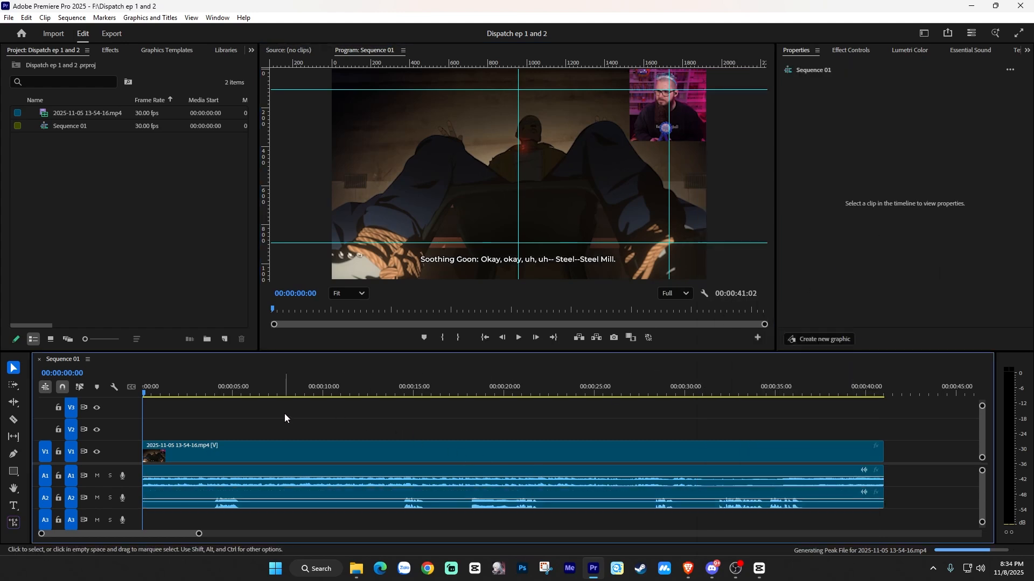
Select the video clip and enable keyframing for its Scale and Position at the sequence start.
{"action": "left_click", "coordinate": [201, 446]}
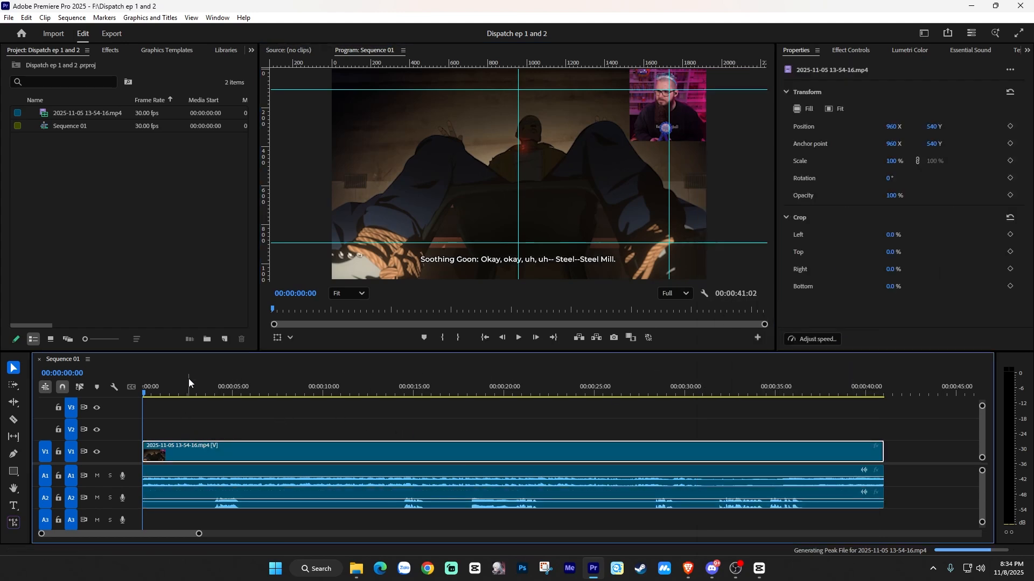
{"action": "left_click", "coordinate": [114, 53]}
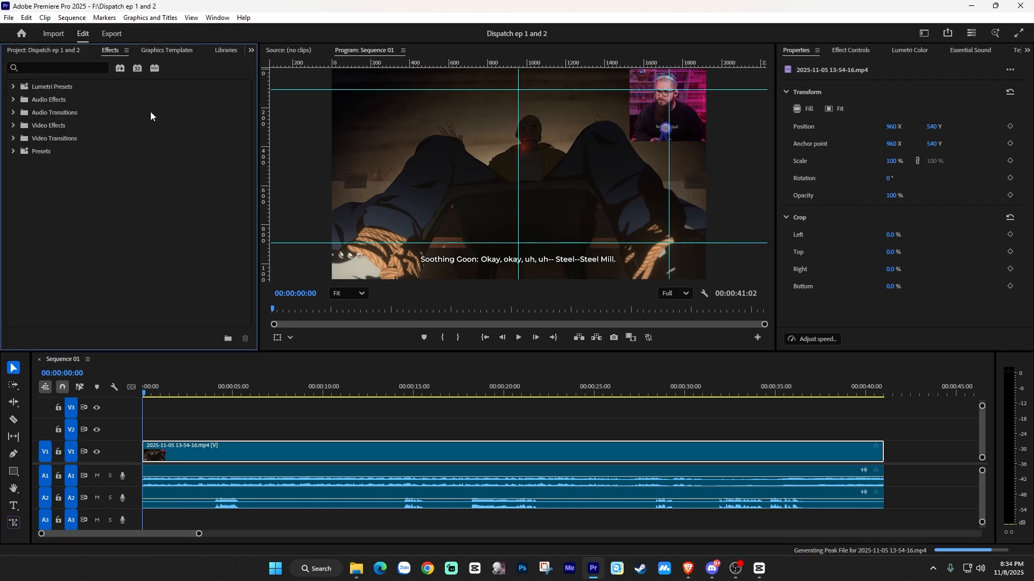
{"action": "left_click", "coordinate": [847, 52]}
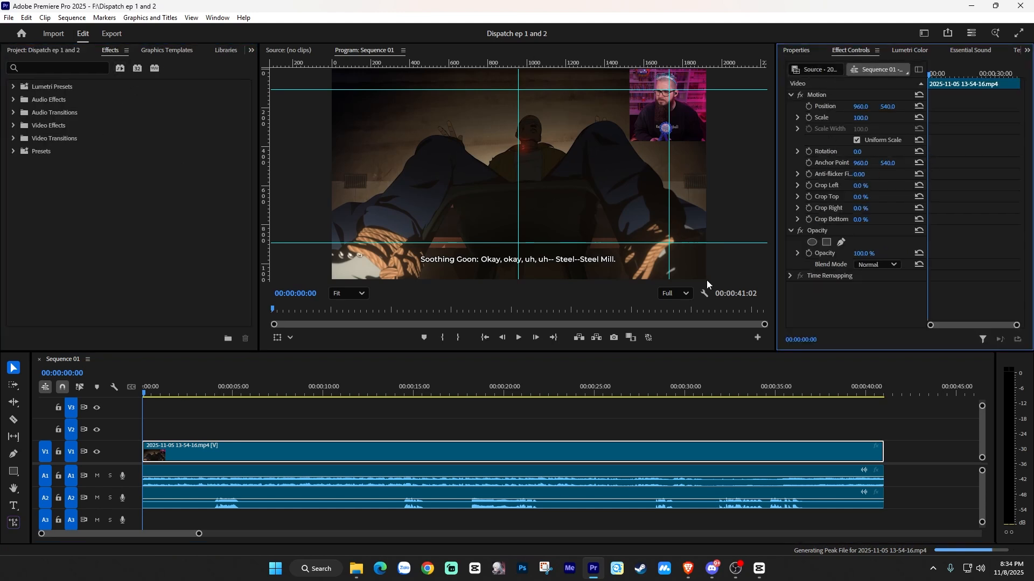
{"action": "left_click", "coordinate": [809, 118]}
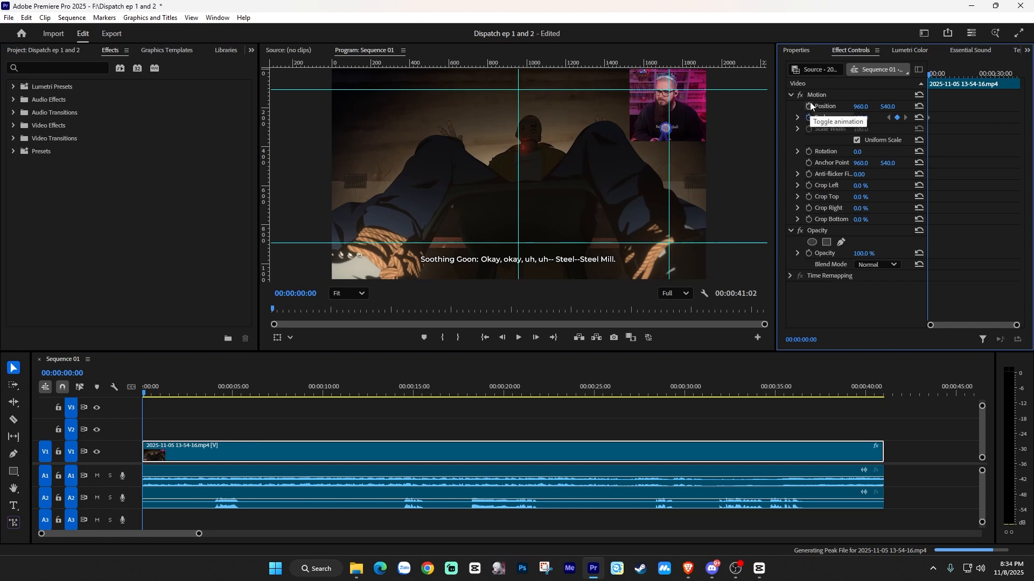
{"action": "left_click", "coordinate": [809, 106]}
Try keyframing the clip zoomed to scale 168 with a shifted position near 00:00:04:16, and delete those keyframes.
{"action": "key", "text": "space"}
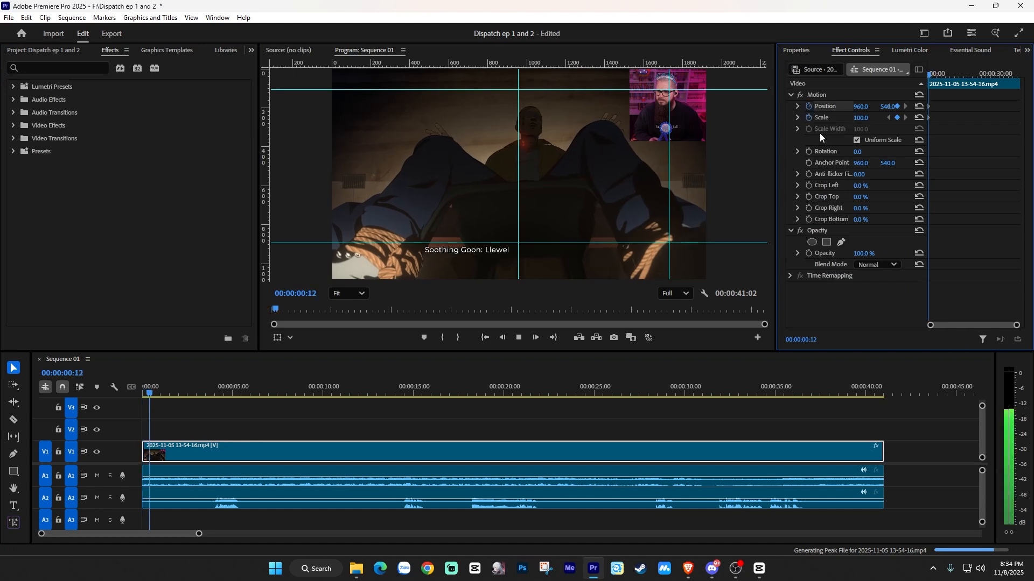
{"action": "left_click", "coordinate": [955, 74]}
{"action": "left_click", "coordinate": [938, 75]}
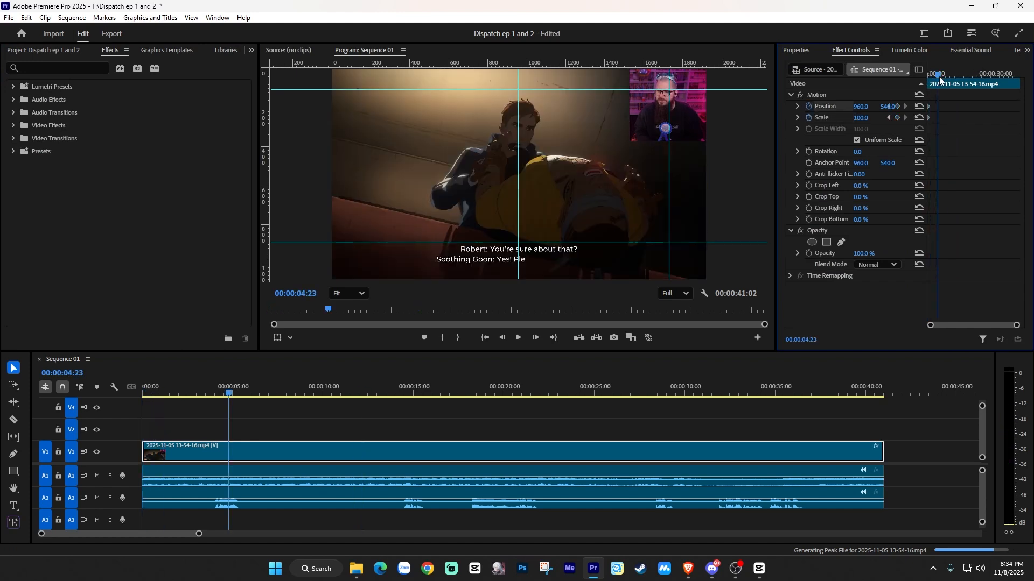
{"action": "left_click_drag", "start_coordinate": [860, 117], "coordinate": [781, 109]}
{"action": "left_click_drag", "start_coordinate": [889, 107], "coordinate": [887, 106]}
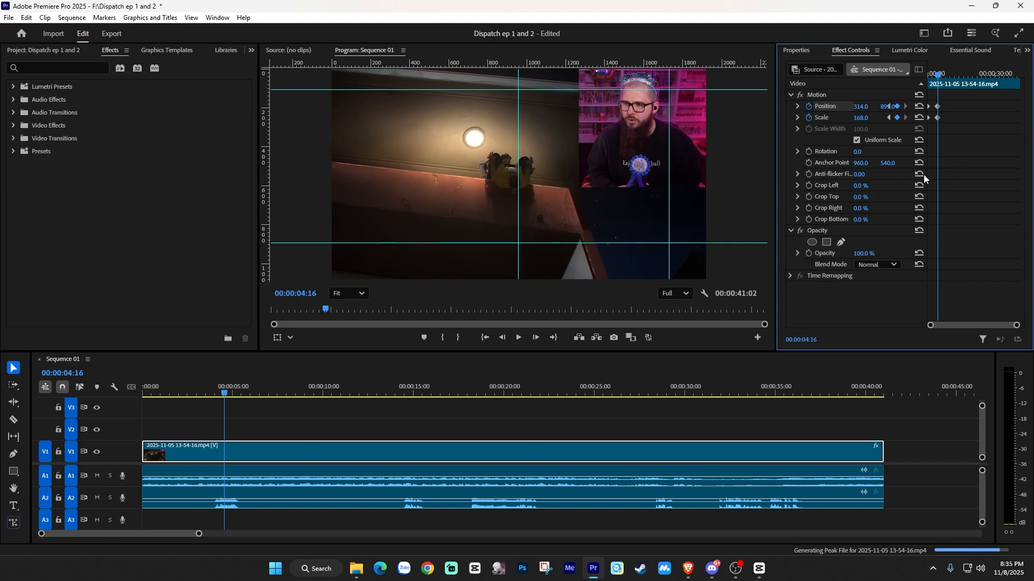
{"action": "key", "text": "Delete"}
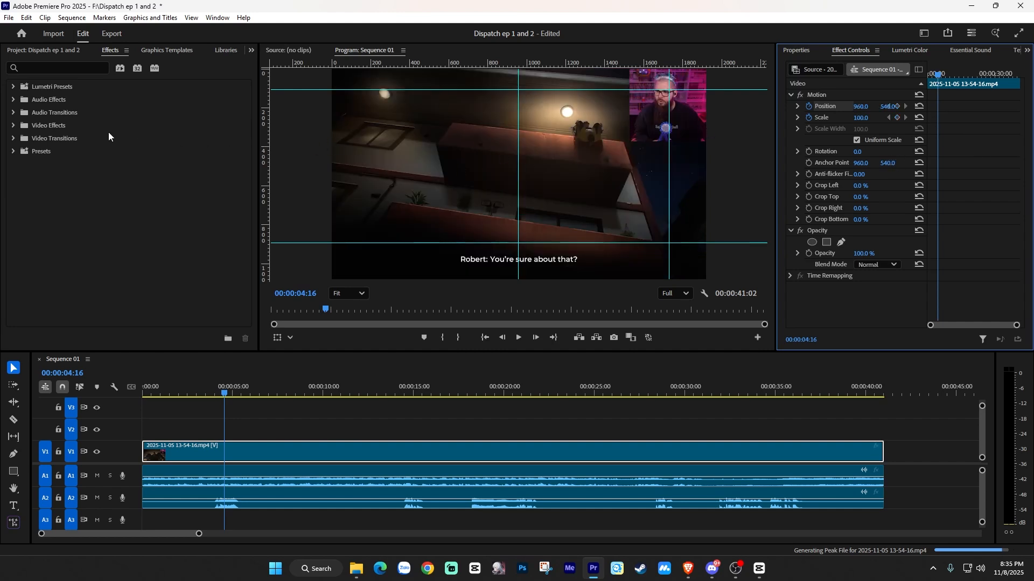
Add a 4-point polygon opacity mask fitted around the webcam in the frame's top-right corner.
{"action": "left_click", "coordinate": [824, 248]}
{"action": "left_click_drag", "start_coordinate": [566, 198], "coordinate": [702, 124]}
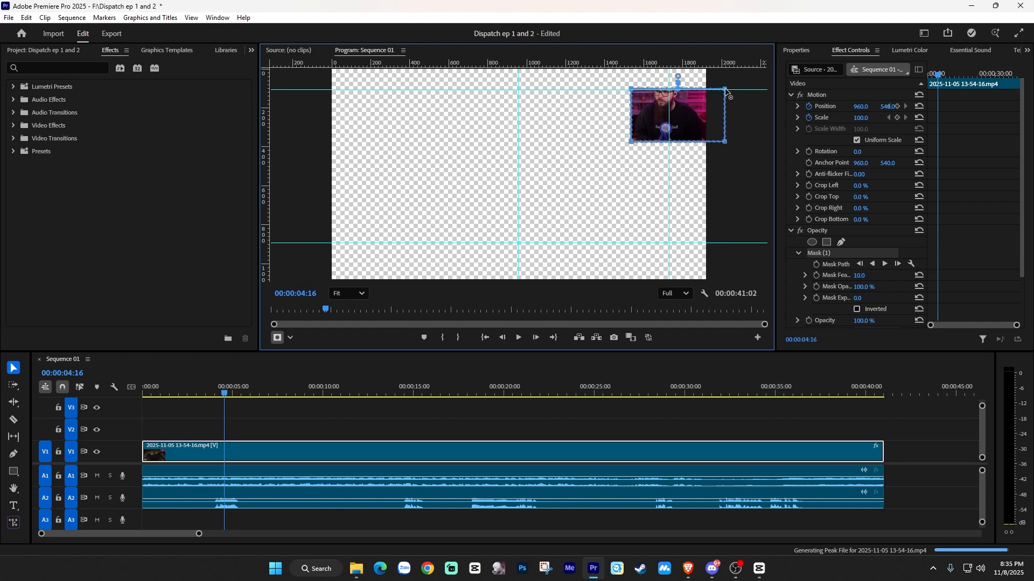
{"action": "key", "text": "shift+Up"}
{"action": "key", "text": "shift+Up"}
{"action": "key", "text": "shift+Up"}
{"action": "key", "text": "shift+Up"}
{"action": "key", "text": "shift+Up"}
{"action": "key", "text": "shift+Up"}
{"action": "key", "text": "shift+Up"}
{"action": "key", "text": "shift+Up"}
{"action": "key", "text": "shift+Up"}
{"action": "key", "text": "shift+Up"}
{"action": "key", "text": "shift+Up"}
{"action": "key", "text": "shift+Up"}
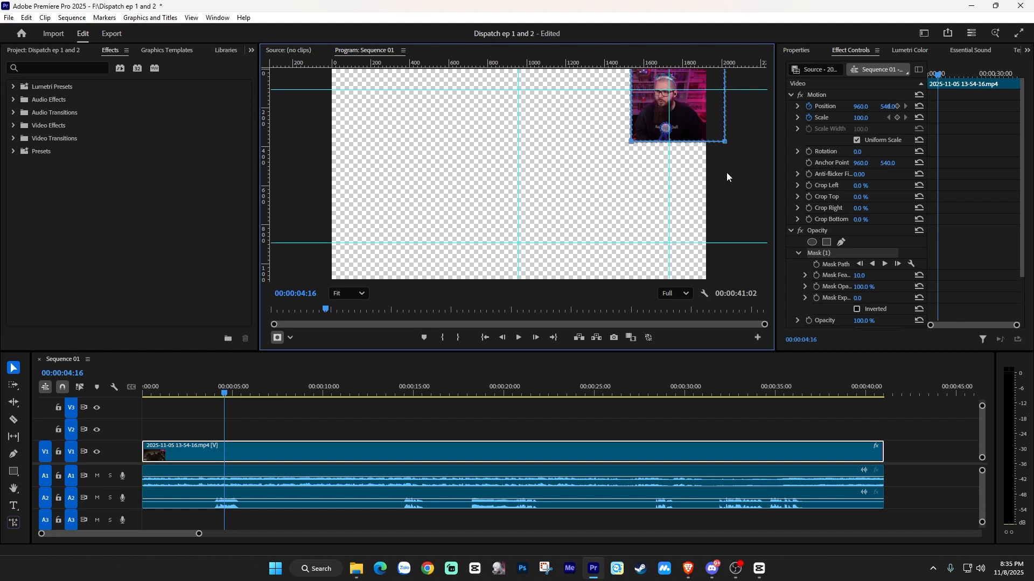
Duplicate the clip onto track V2 and remove Motion, Opacity and Time Remapping attributes from the V1 clip.
{"action": "left_click_drag", "start_coordinate": [257, 448], "coordinate": [252, 434]}
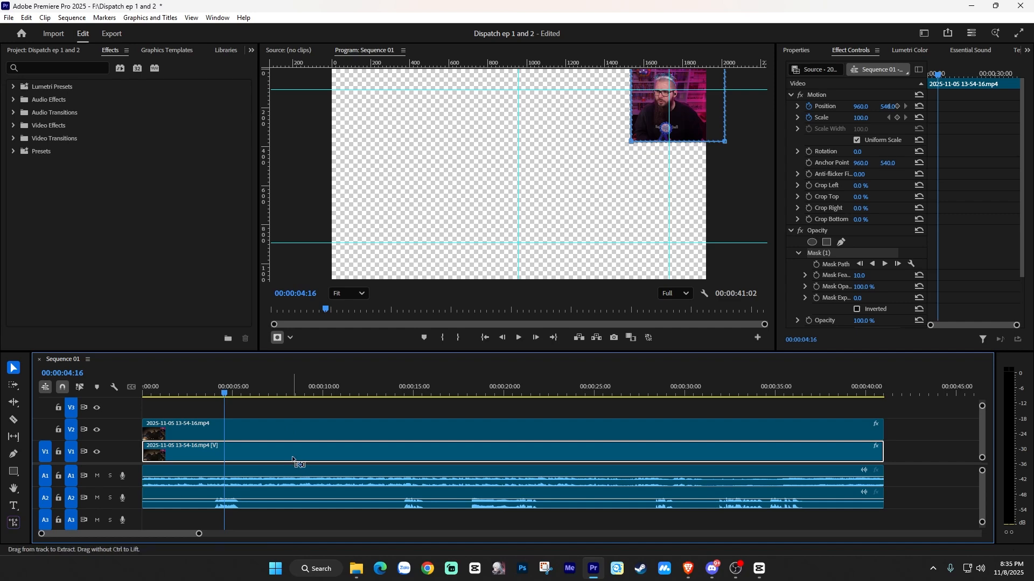
{"action": "key", "text": "ctrl+alt+r"}
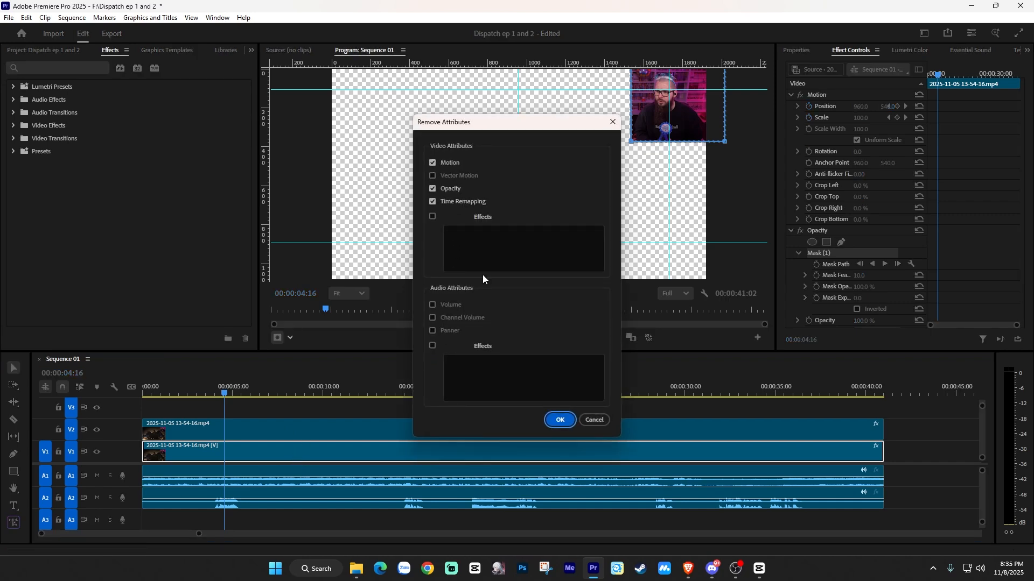
{"action": "left_click", "coordinate": [559, 420]}
{"action": "right_click", "coordinate": [520, 445]}
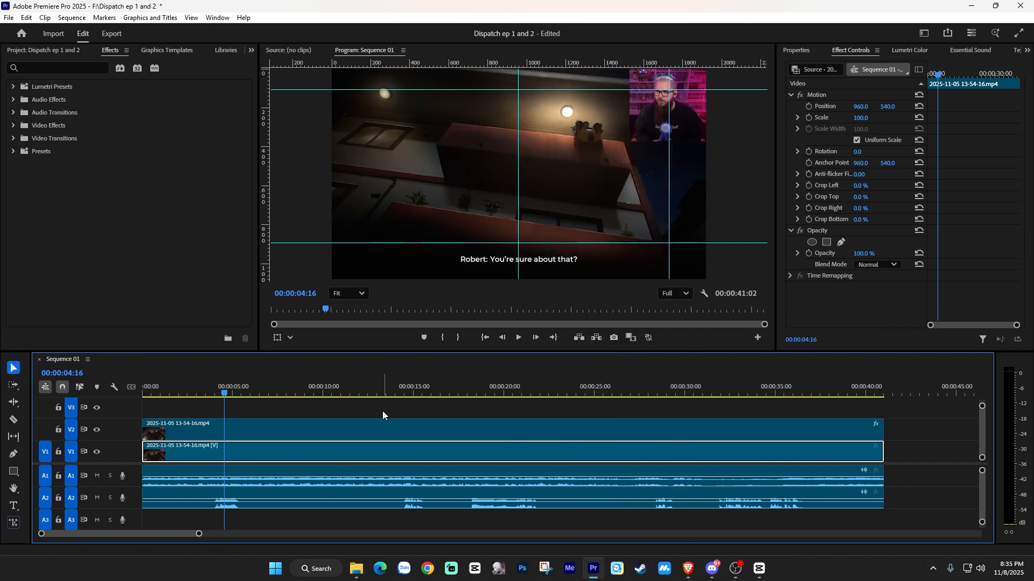
{"action": "left_click", "coordinate": [382, 412]}
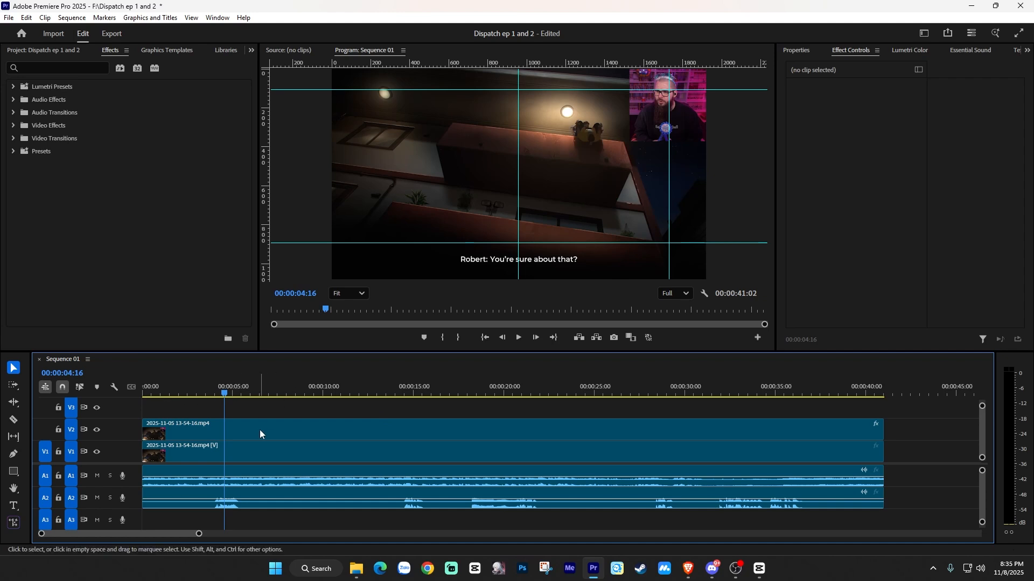
Add a Position keyframe at the start of the V2 clip and save the project.
{"action": "left_click", "coordinate": [244, 436]}
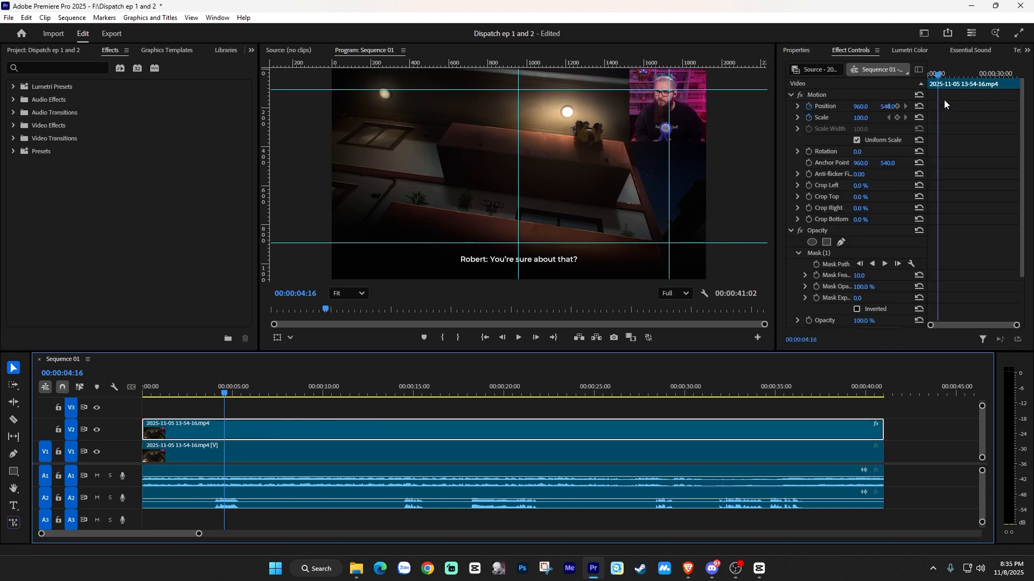
{"action": "key", "text": "Home"}
{"action": "left_click", "coordinate": [891, 106]}
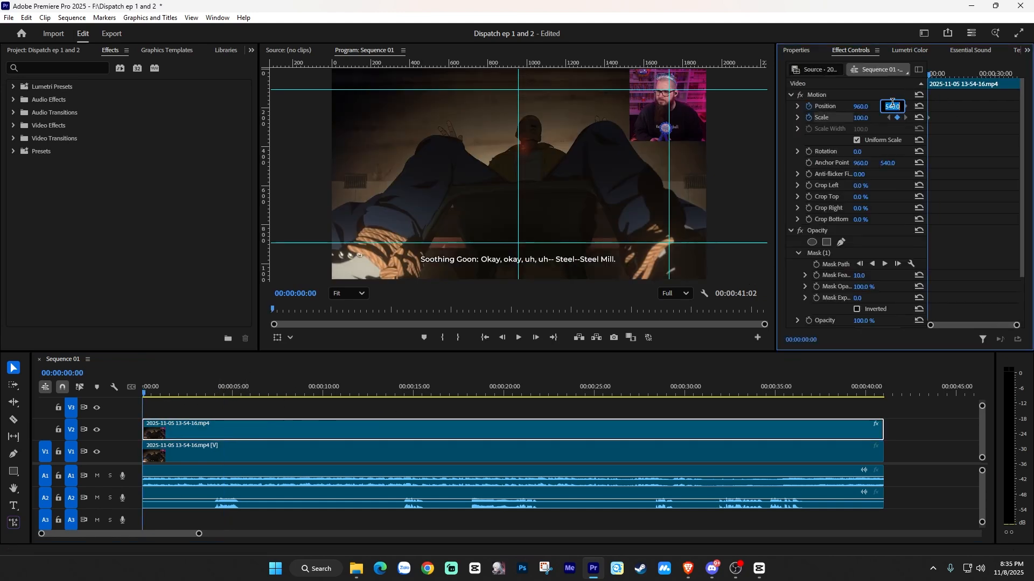
{"action": "key", "text": "Return"}
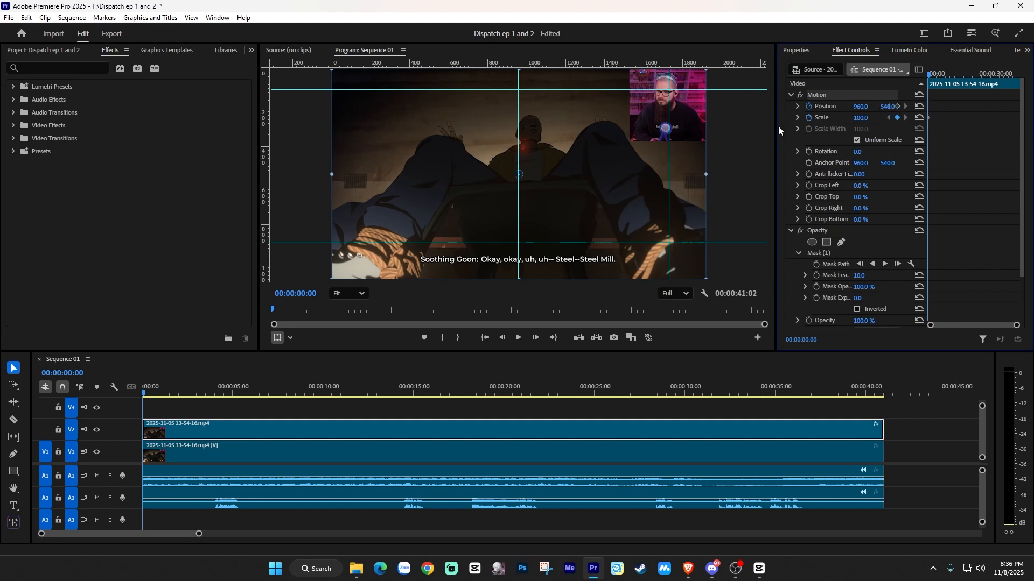
{"action": "left_click_drag", "start_coordinate": [779, 130], "coordinate": [766, 130]}
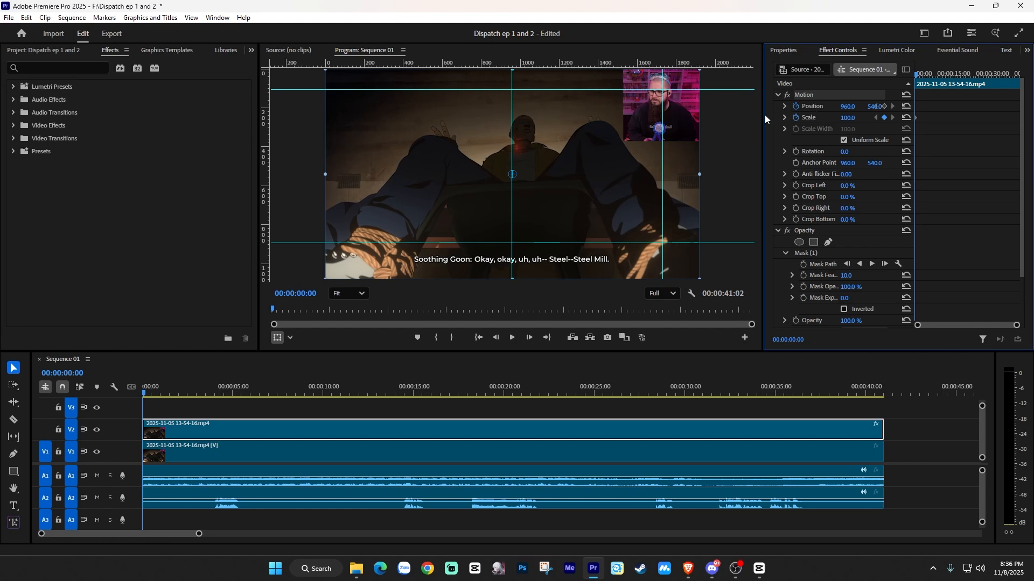
{"action": "left_click_drag", "start_coordinate": [765, 118], "coordinate": [657, 128]}
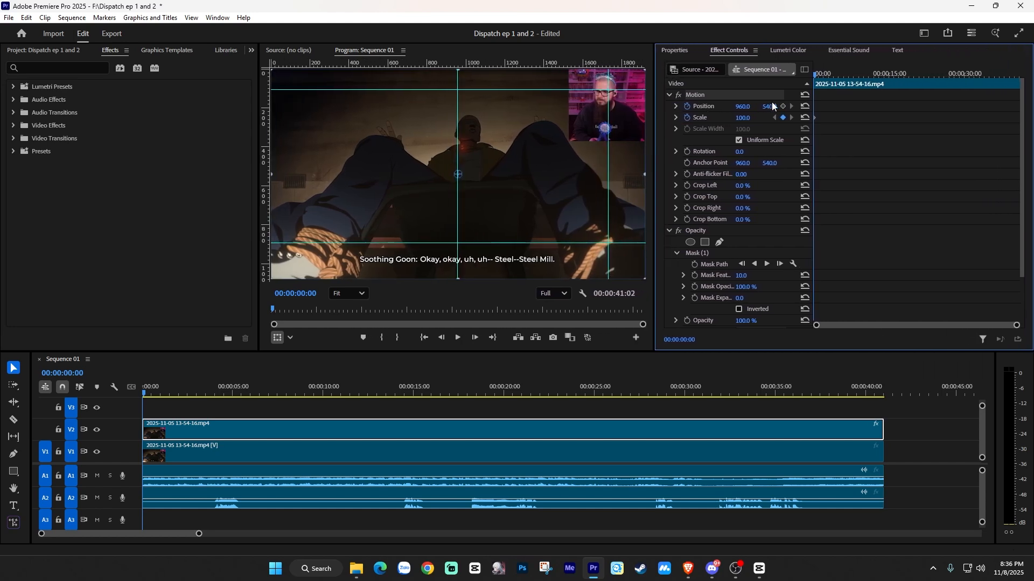
{"action": "left_click", "coordinate": [773, 106]}
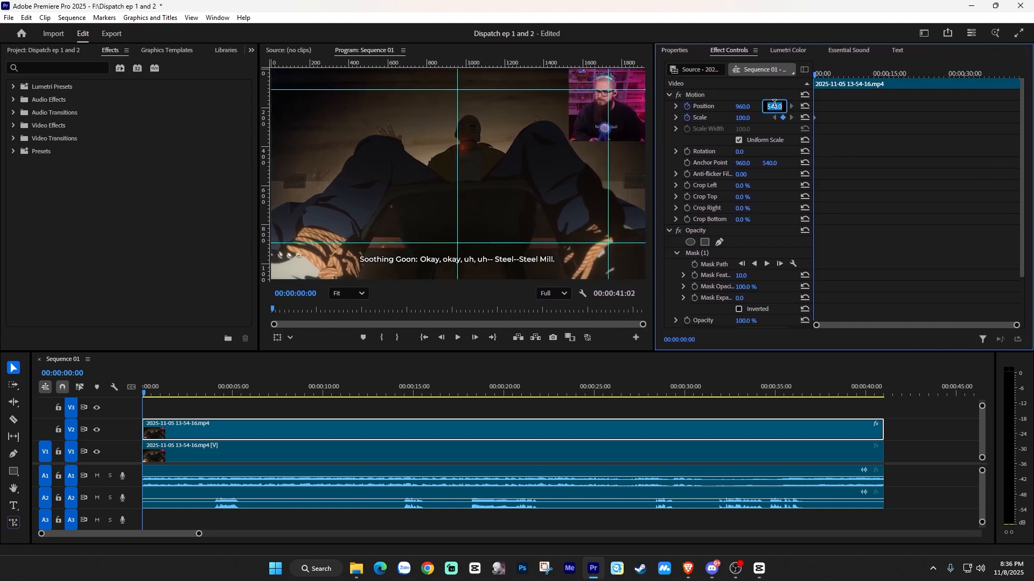
{"action": "left_click", "coordinate": [662, 131]}
{"action": "left_click_drag", "start_coordinate": [654, 137], "coordinate": [590, 136]}
{"action": "left_click", "coordinate": [745, 106]}
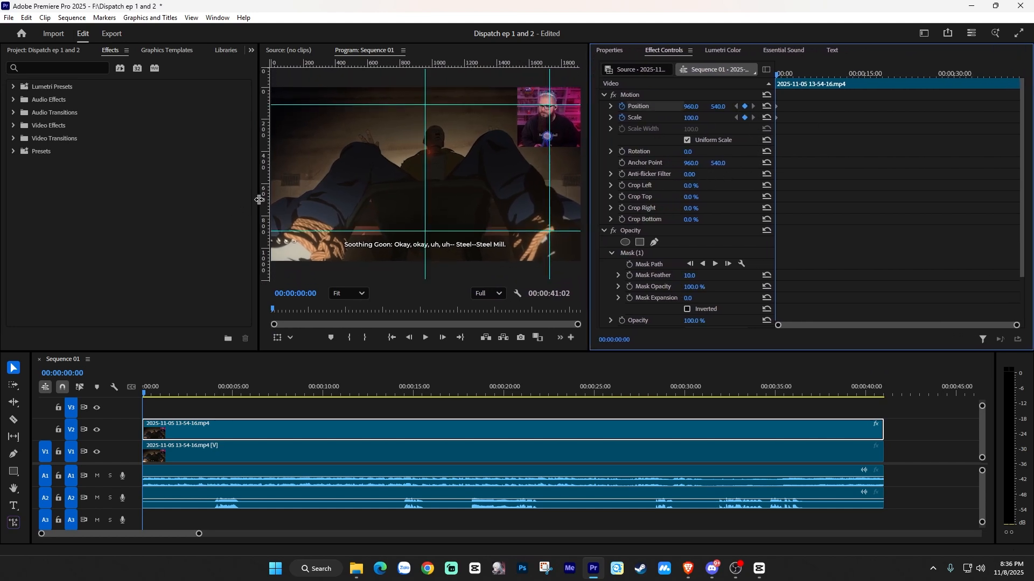
{"action": "left_click_drag", "start_coordinate": [263, 199], "coordinate": [220, 208]}
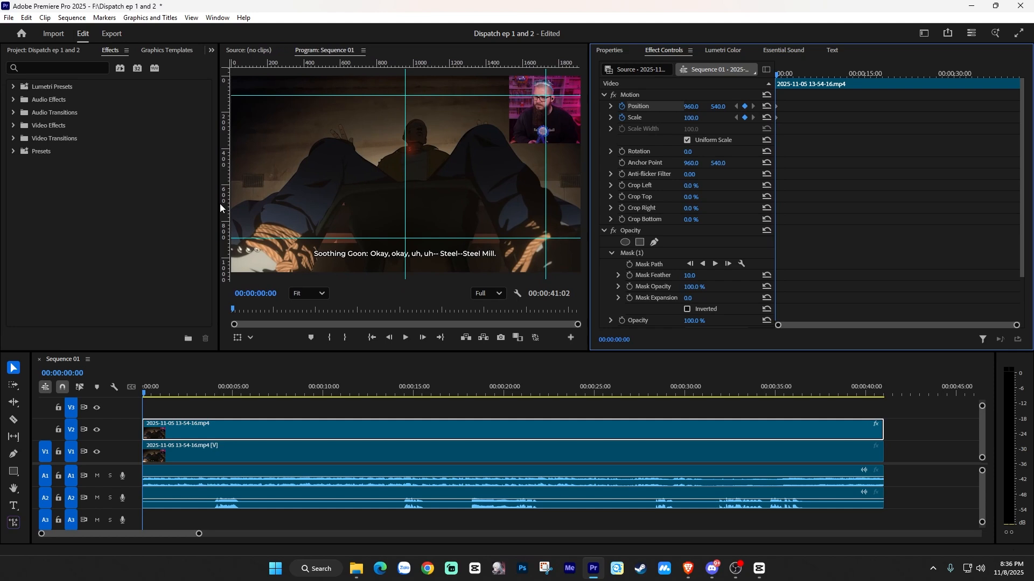
{"action": "key", "text": "ctrl+s"}
At 00:00:04:15, keyframe the V2 webcam clip to scale 150 and position 485, 795.
{"action": "key", "text": "space"}
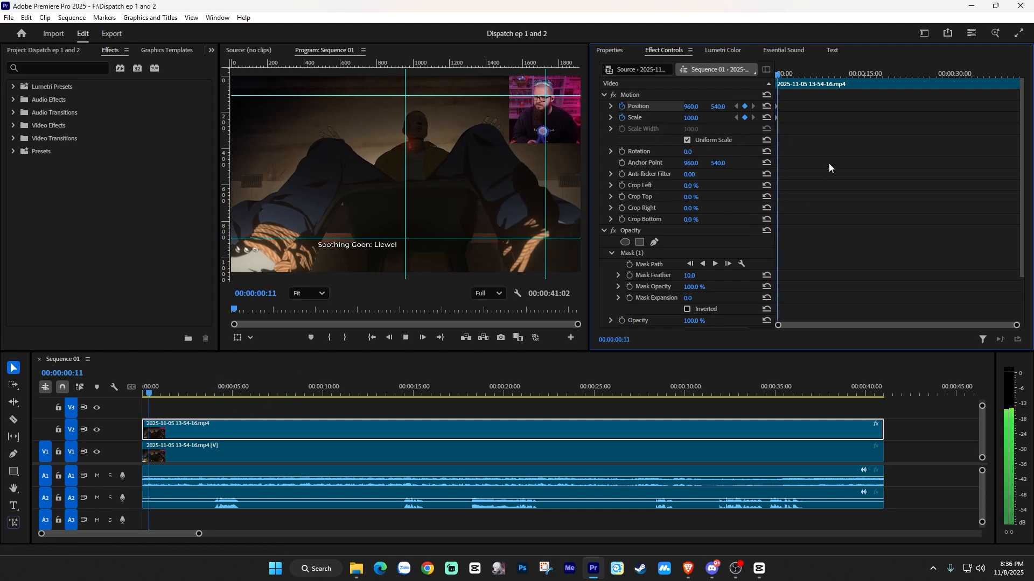
{"action": "key", "text": "space"}
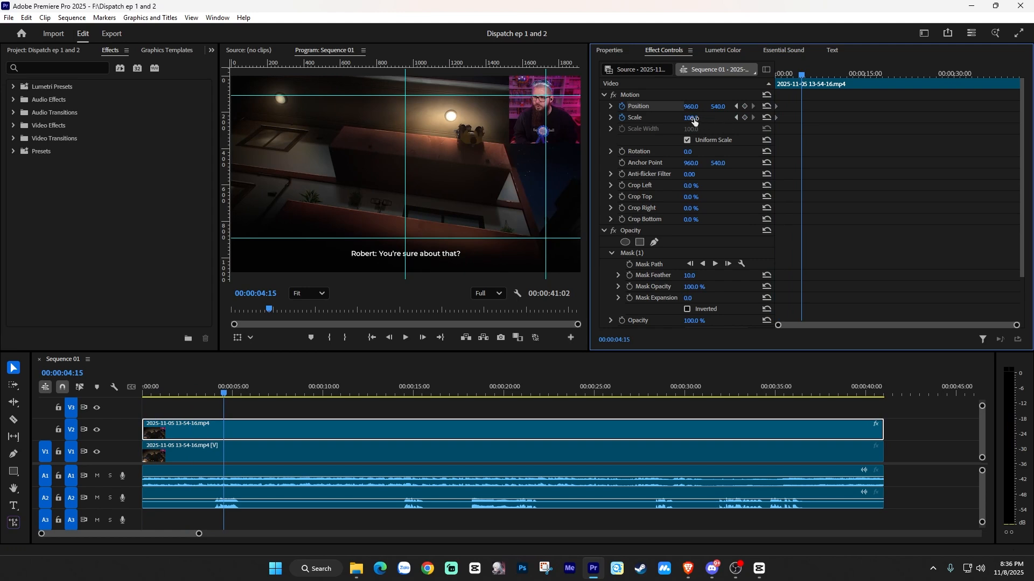
{"action": "left_click_drag", "start_coordinate": [692, 117], "coordinate": [436, 106]}
{"action": "mouse_move", "coordinate": [717, 108]}
{"action": "left_mouse_down"}
{"action": "mouse_move", "coordinate": [872, 107]}
{"action": "mouse_move", "coordinate": [723, 108]}
{"action": "left_mouse_up"}
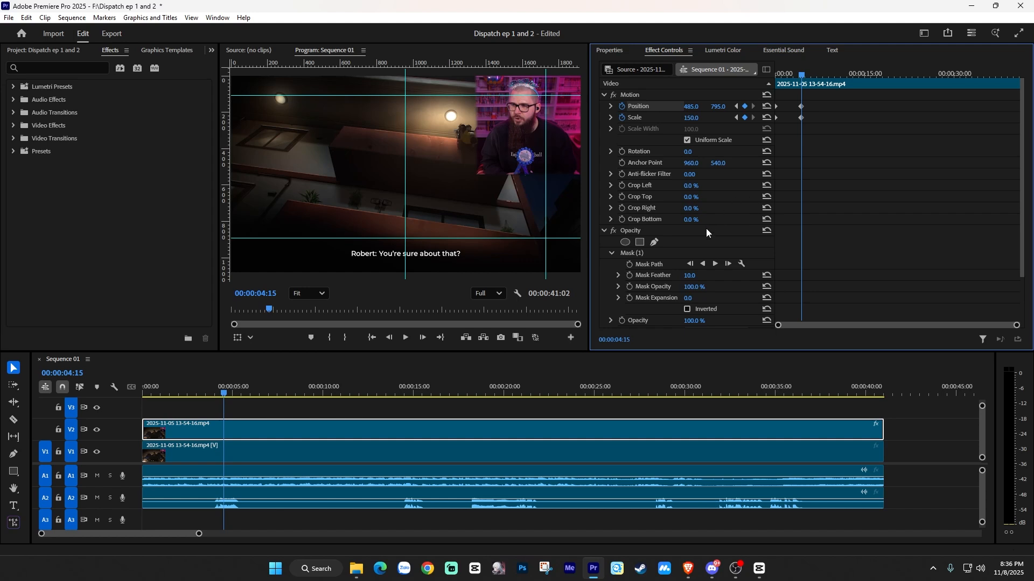
{"action": "left_click_drag", "start_coordinate": [691, 278], "coordinate": [673, 277]}
{"action": "left_click", "coordinate": [163, 413]}
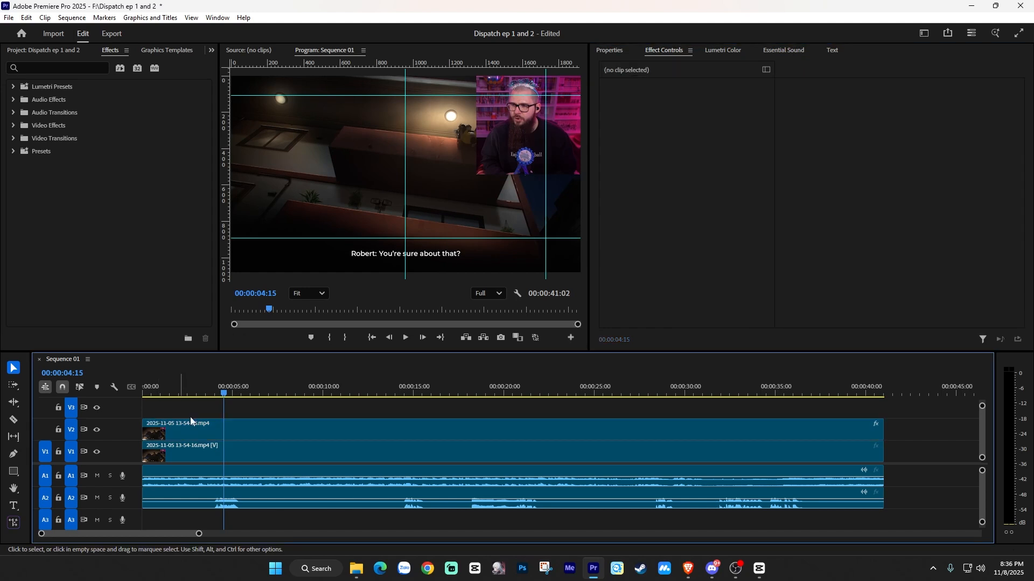
Split the clips at 00:00:04:15, move the opening segment past the end of the sequence, and ripple delete the leading gap.
{"action": "key", "text": "ctrl+k"}
{"action": "left_click_drag", "start_coordinate": [222, 413], "coordinate": [793, 462]}
{"action": "key", "text": "minus"}
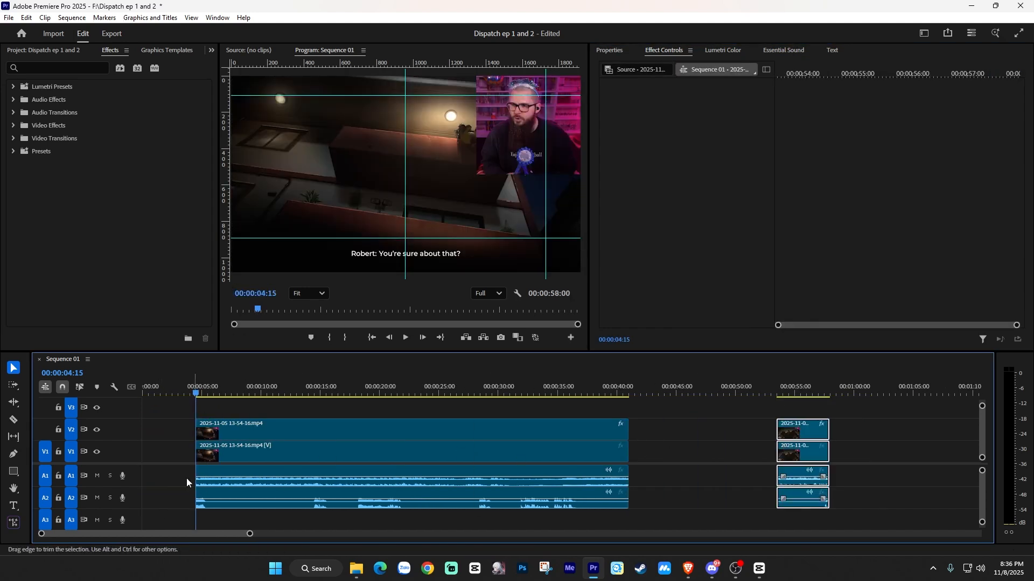
{"action": "right_click", "coordinate": [171, 455]}
{"action": "left_click", "coordinate": [205, 461]}
{"action": "key", "text": "Home"}
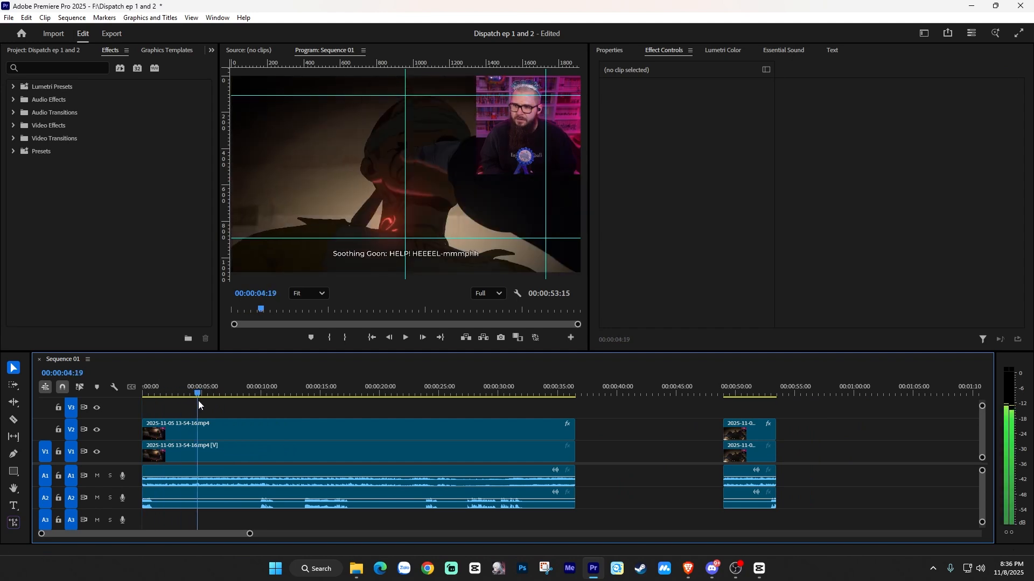
Clear the Position keyframes on the V2 webcam clip and delete that clip.
{"action": "left_click", "coordinate": [194, 432]}
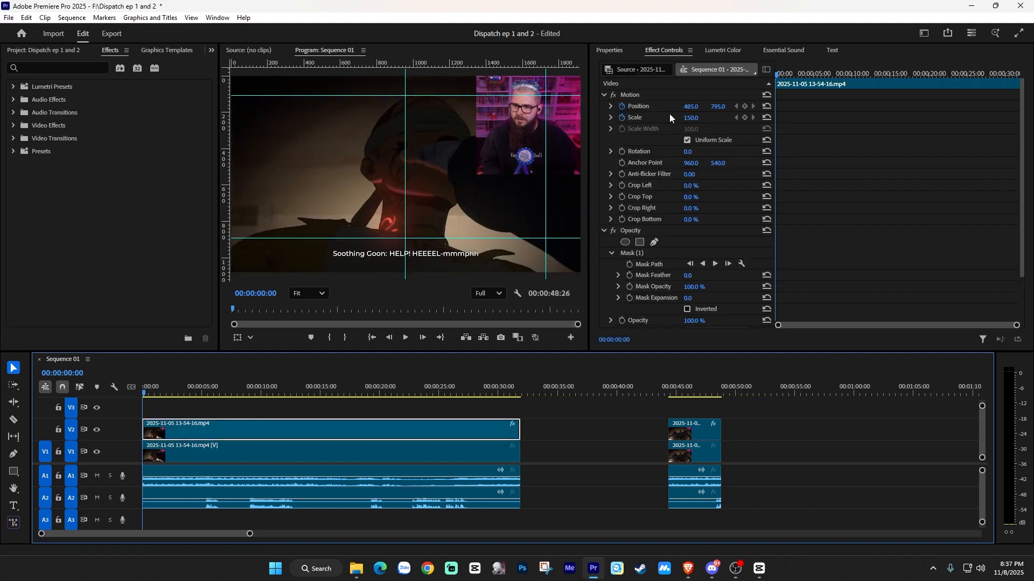
{"action": "left_click", "coordinate": [622, 106]}
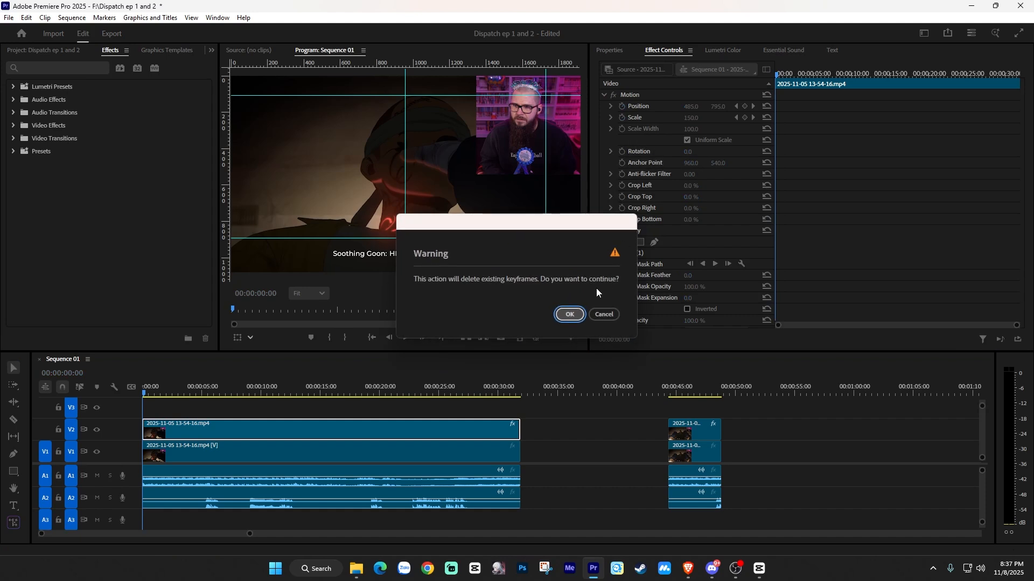
{"action": "left_click", "coordinate": [569, 314]}
{"action": "key", "text": "Delete"}
Add a rectangle opacity mask to the V1 clip and move it over the webcam in the top-right corner.
{"action": "left_click", "coordinate": [318, 445]}
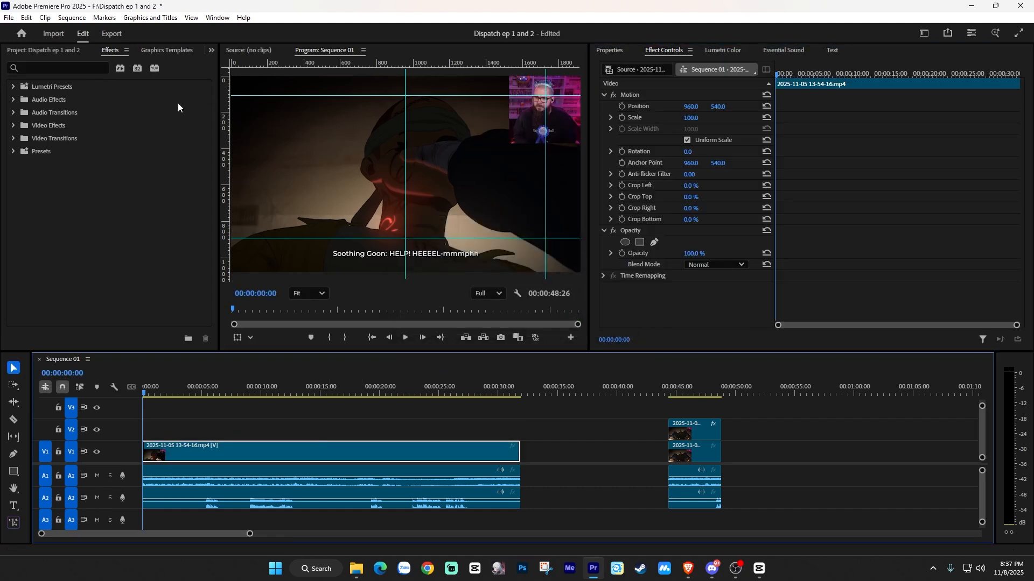
{"action": "left_click", "coordinate": [640, 243]}
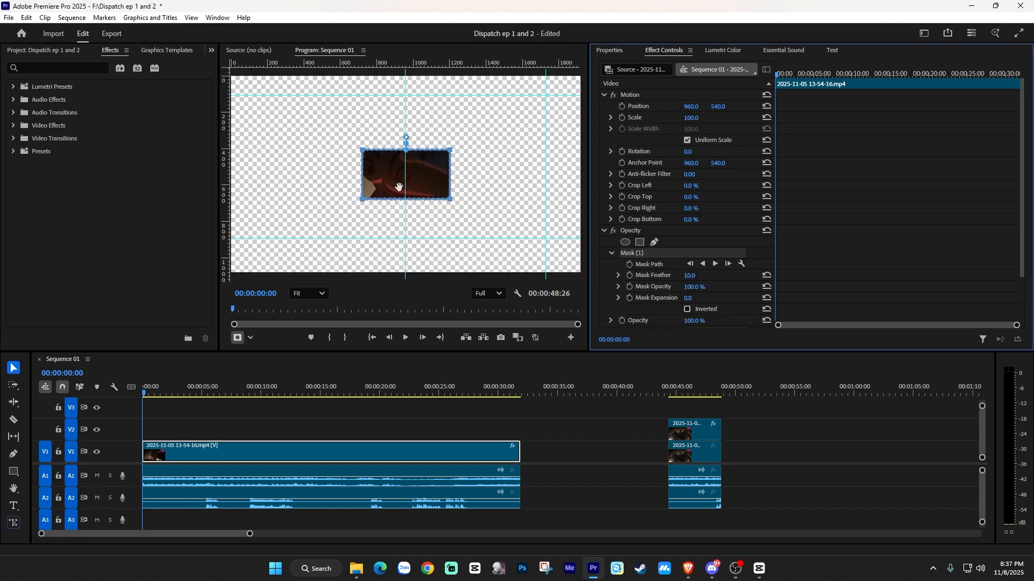
{"action": "left_click_drag", "start_coordinate": [397, 186], "coordinate": [541, 131]}
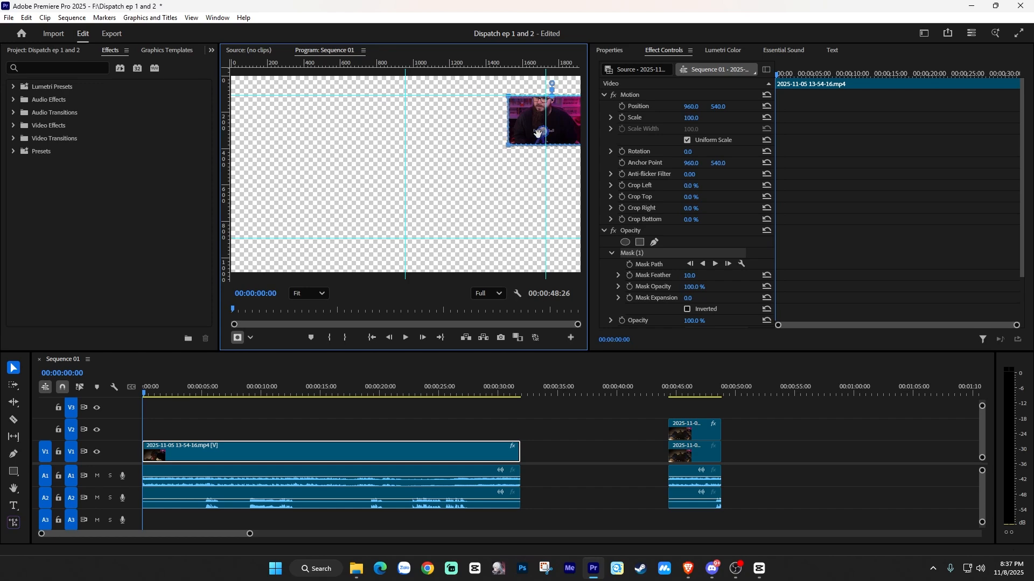
Widen the Program Monitor and turn off guides.
{"action": "left_click_drag", "start_coordinate": [588, 159], "coordinate": [767, 164]}
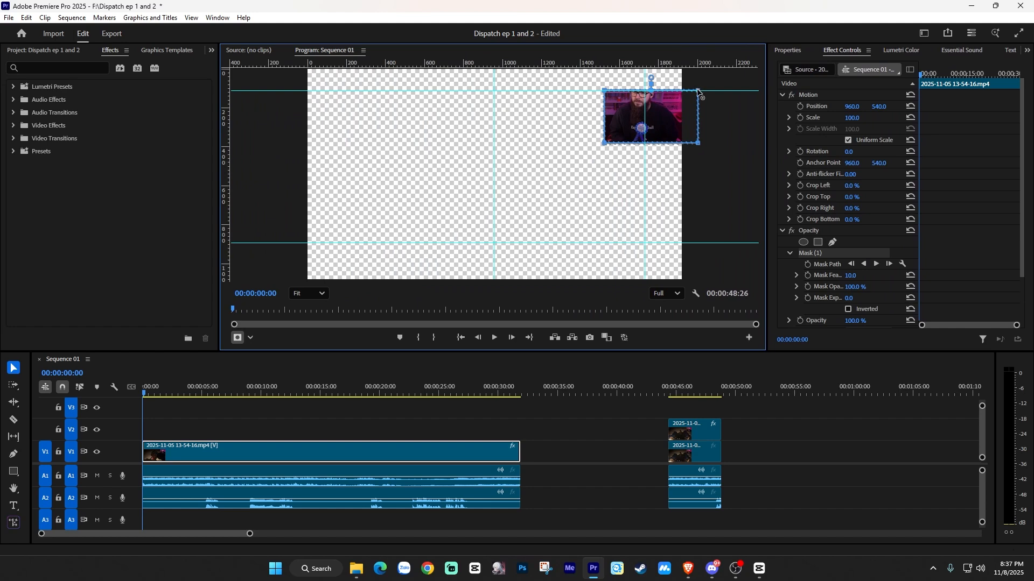
{"action": "left_click", "coordinate": [696, 293]}
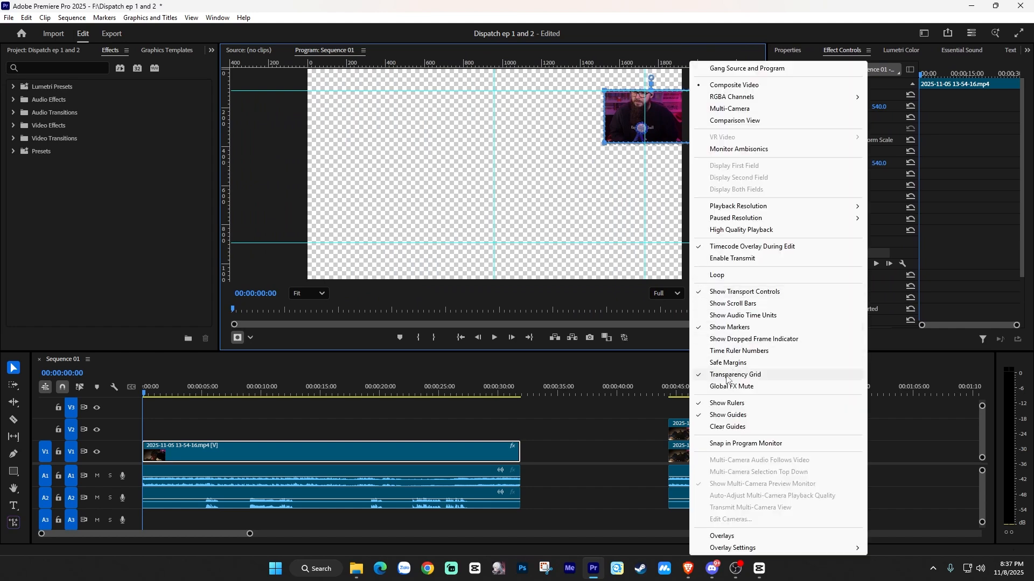
{"action": "left_click", "coordinate": [728, 416]}
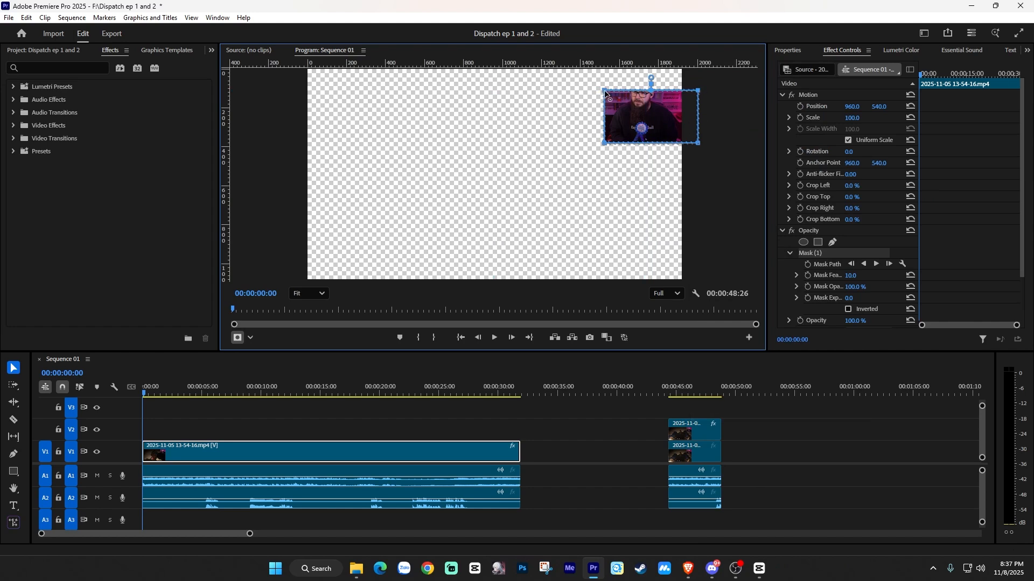
Nudge the rectangle mask upward until it sits against the frame's top edge.
{"action": "key", "text": "Up"}
{"action": "key", "text": "Up"}
{"action": "key", "text": "Up"}
{"action": "key", "text": "Up"}
{"action": "key", "text": "Up"}
{"action": "key", "text": "Up"}
{"action": "key", "text": "Up"}
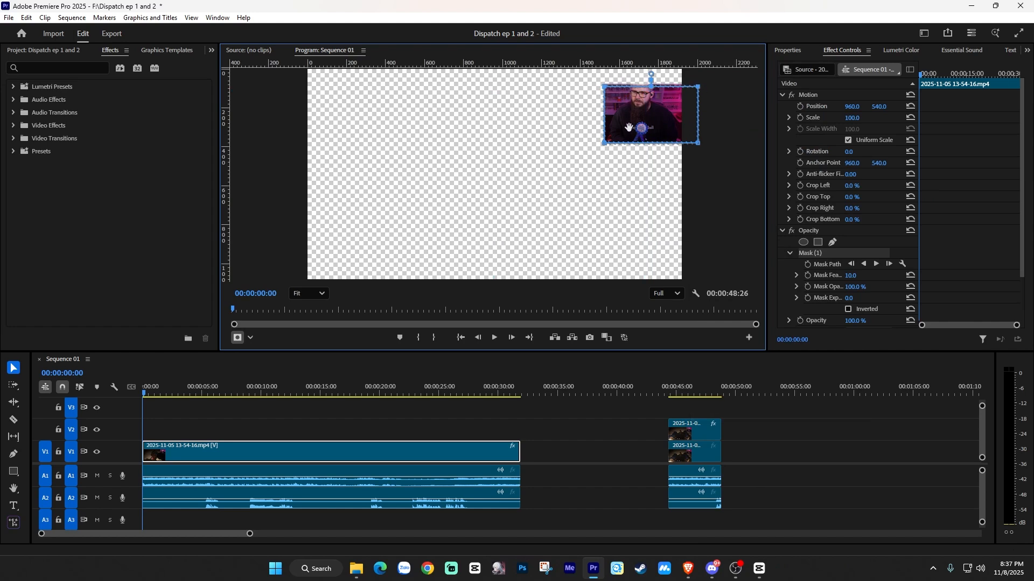
{"action": "key", "text": "shift+Up"}
{"action": "key", "text": "shift+Up"}
{"action": "key", "text": "shift+Up"}
{"action": "key", "text": "shift+Up"}
{"action": "key", "text": "shift+Up"}
{"action": "key", "text": "shift+Up"}
{"action": "key", "text": "shift+Up"}
{"action": "key", "text": "shift+Up"}
{"action": "key", "text": "shift+Up"}
{"action": "key", "text": "shift+Up"}
{"action": "key", "text": "shift+Up"}
{"action": "key", "text": "shift+Up"}
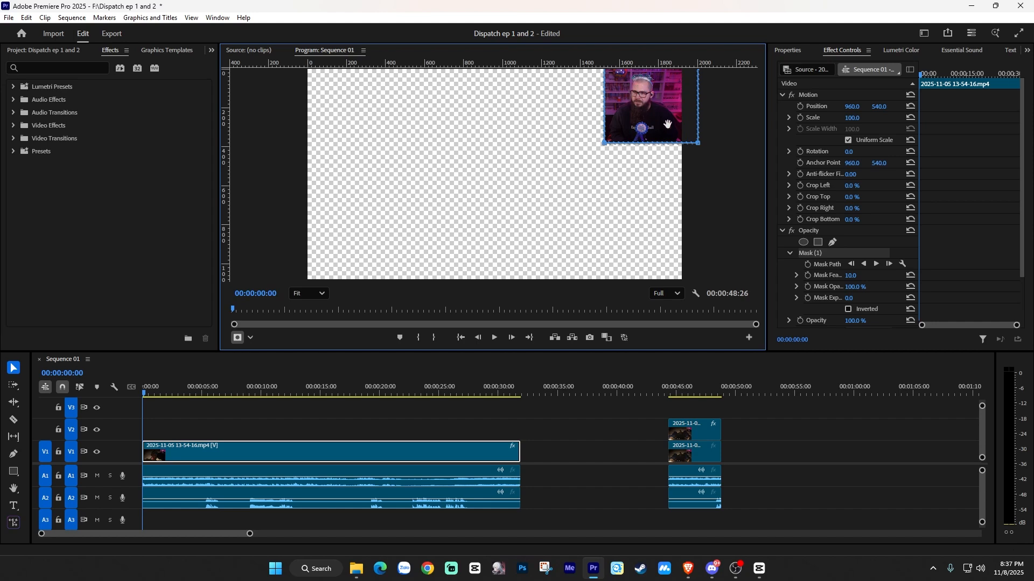
{"action": "left_click_drag", "start_coordinate": [767, 203], "coordinate": [615, 243]}
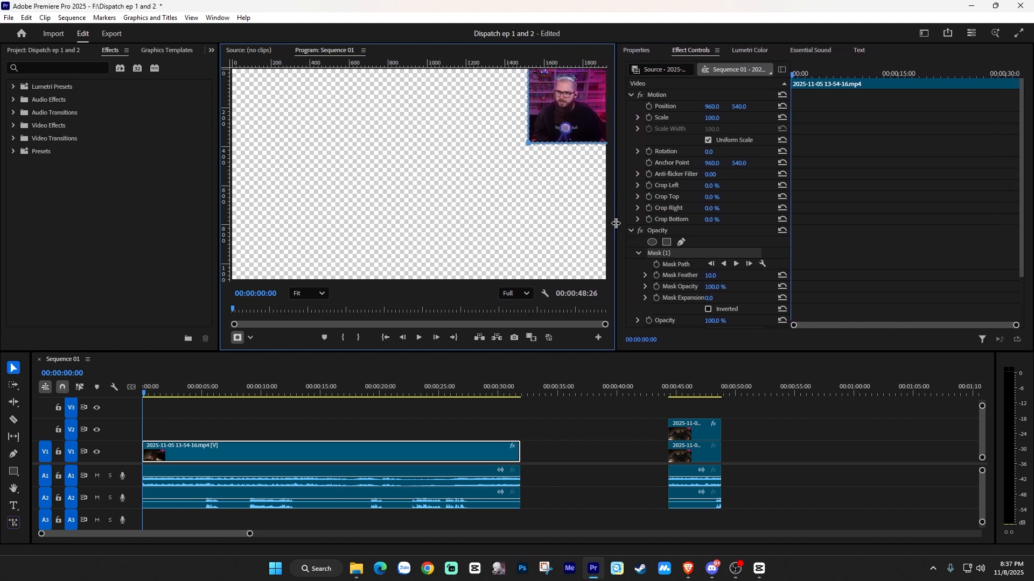
Search the effects for "trans" and apply the Transform effect to the V1 clip.
{"action": "left_click", "coordinate": [44, 63]}
{"action": "type", "text": "trans"}
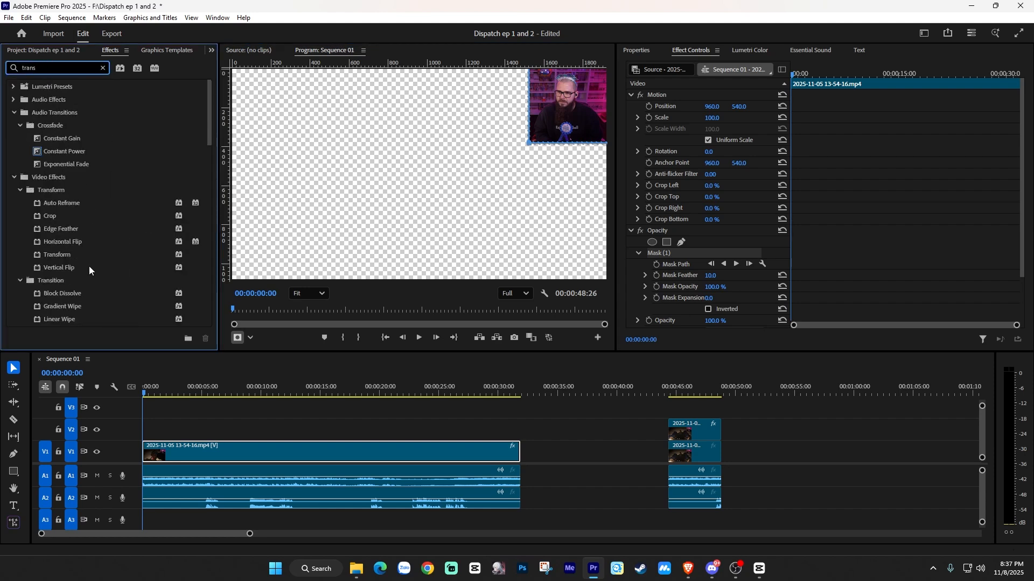
{"action": "left_click", "coordinate": [61, 257]}
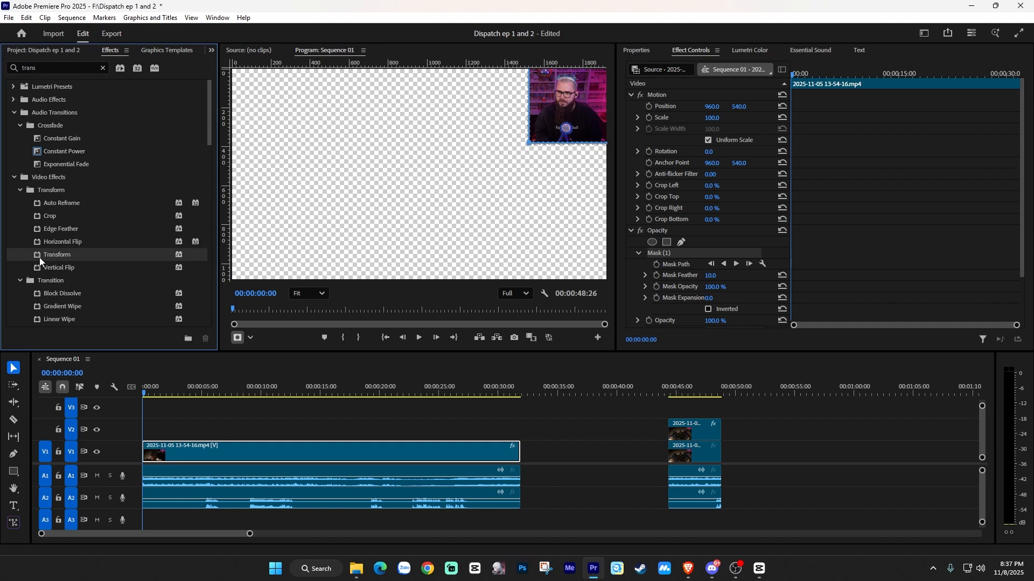
{"action": "left_click_drag", "start_coordinate": [40, 258], "coordinate": [227, 452]}
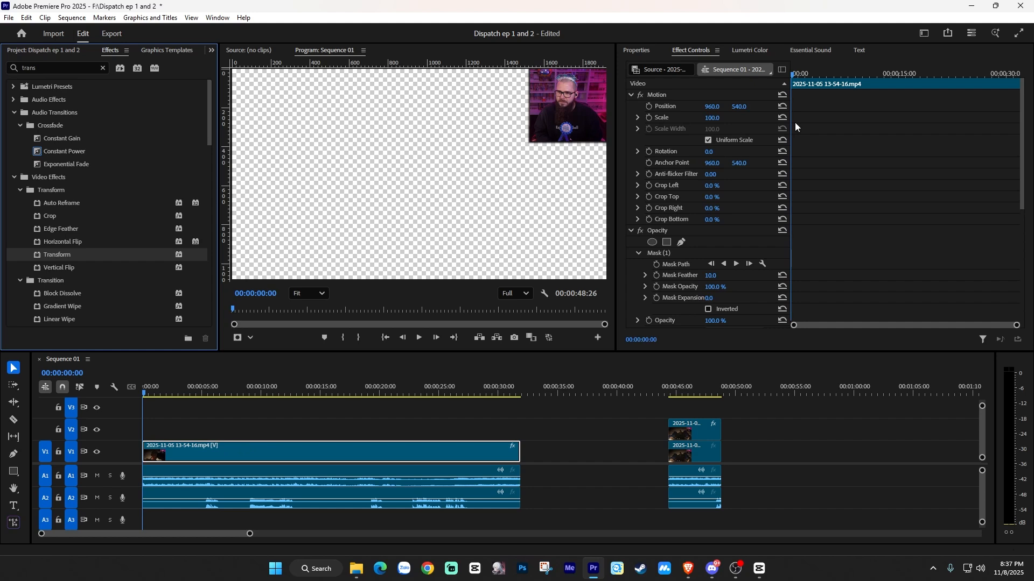
Start Position and Scale keyframes in the Transform effect at the clip start and set the shutter angle to 180.
{"action": "scroll", "coordinate": [743, 207], "scroll_direction": "down", "scroll_amount": 6}
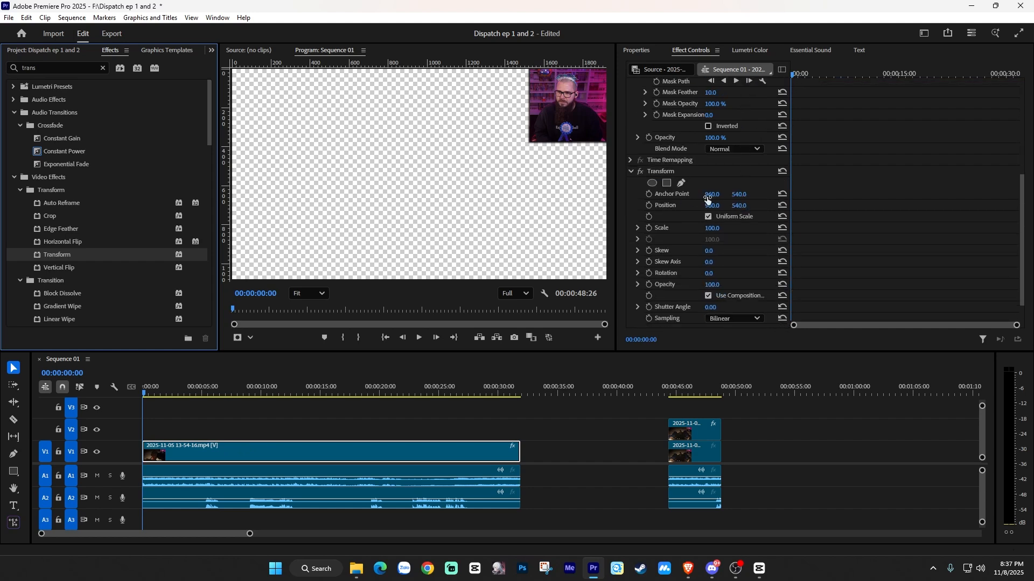
{"action": "left_click", "coordinate": [649, 206]}
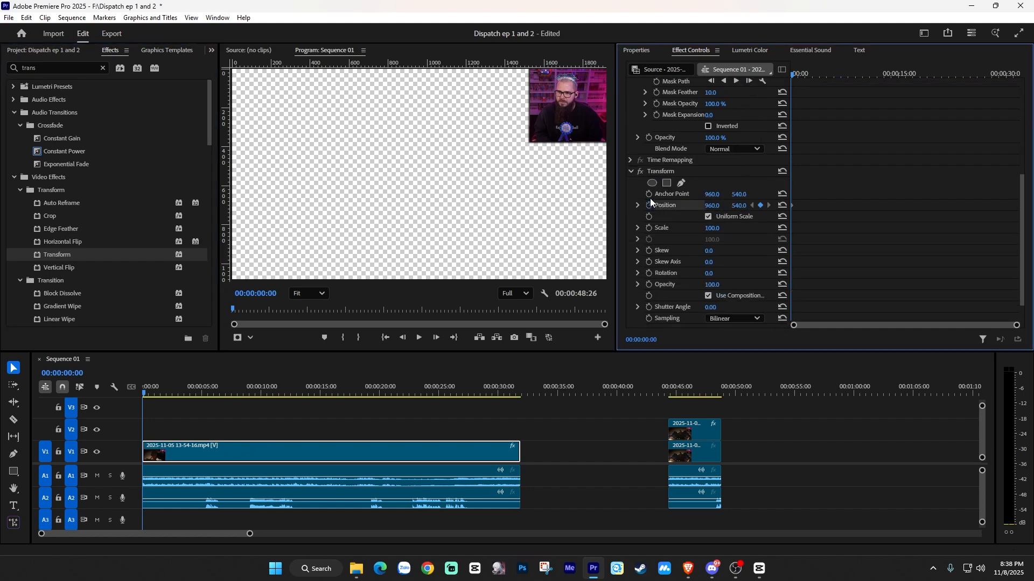
{"action": "left_click", "coordinate": [649, 228]}
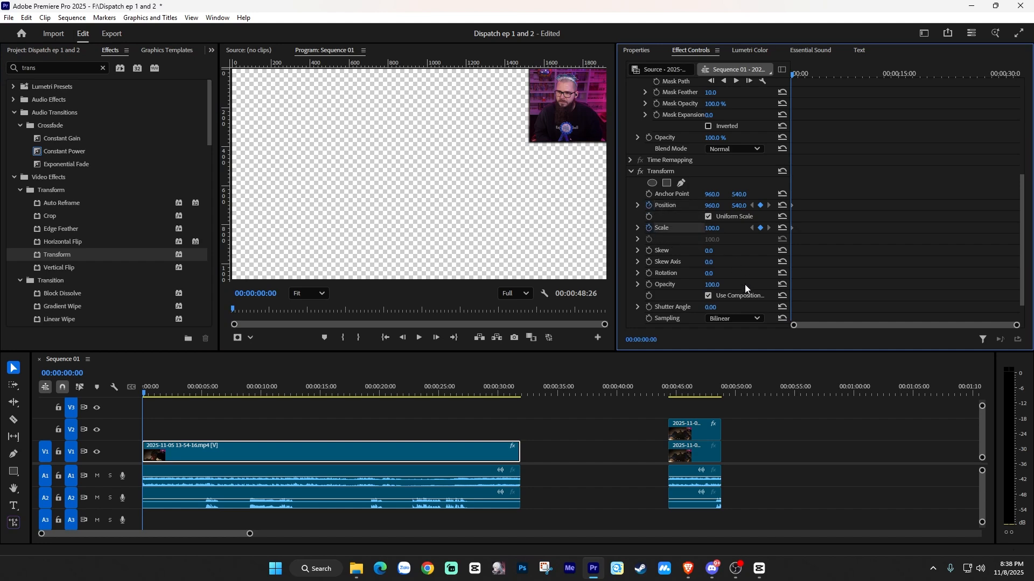
{"action": "left_click", "coordinate": [713, 307]}
{"action": "type", "text": "180"}
{"action": "key", "text": "Return"}
At 00:00:03:29, keyframe the Transform scale to 177 and position to 379, 915.
{"action": "left_click_drag", "start_coordinate": [796, 79], "coordinate": [818, 79]}
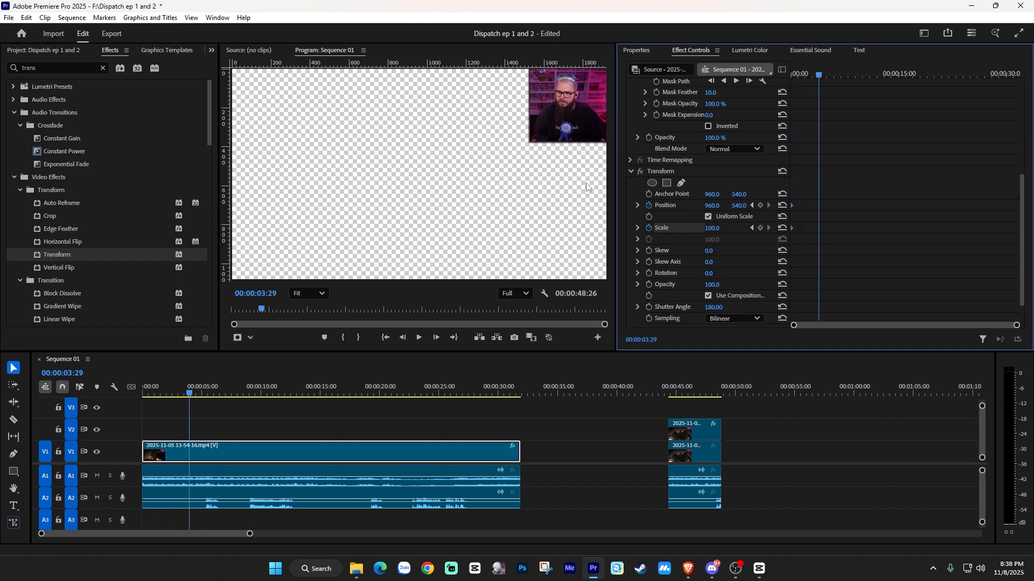
{"action": "left_click_drag", "start_coordinate": [717, 232], "coordinate": [734, 232]}
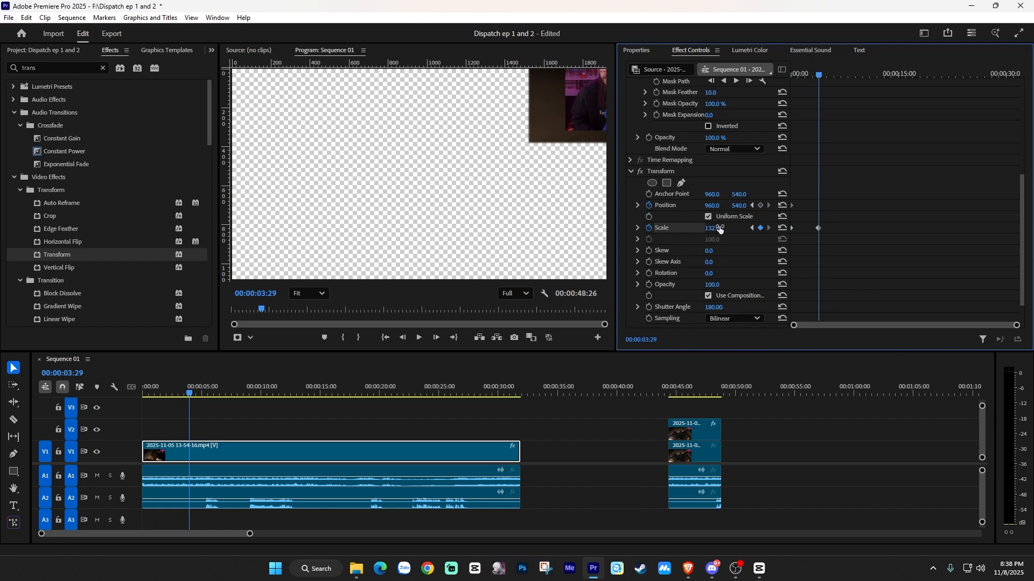
{"action": "left_click_drag", "start_coordinate": [720, 228], "coordinate": [705, 206]}
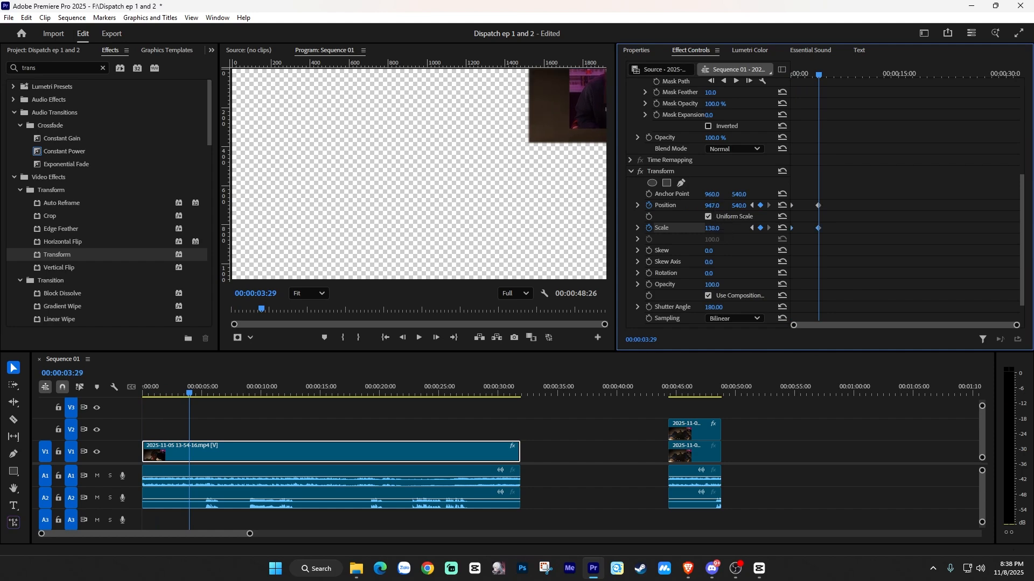
{"action": "left_click", "coordinate": [721, 230]}
{"action": "type", "text": "177"}
{"action": "key", "text": "Return"}
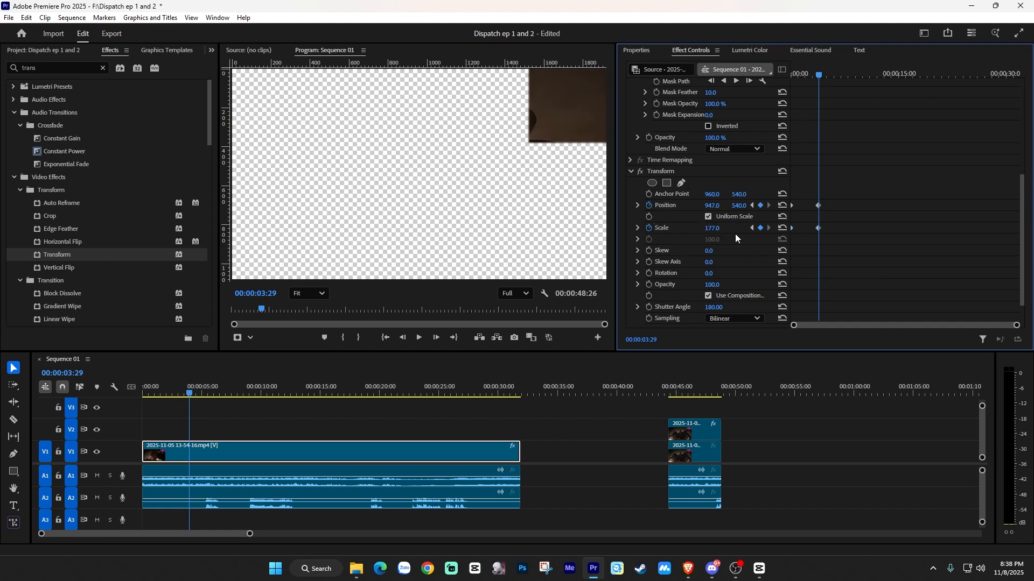
{"action": "left_click_drag", "start_coordinate": [719, 205], "coordinate": [414, 205]}
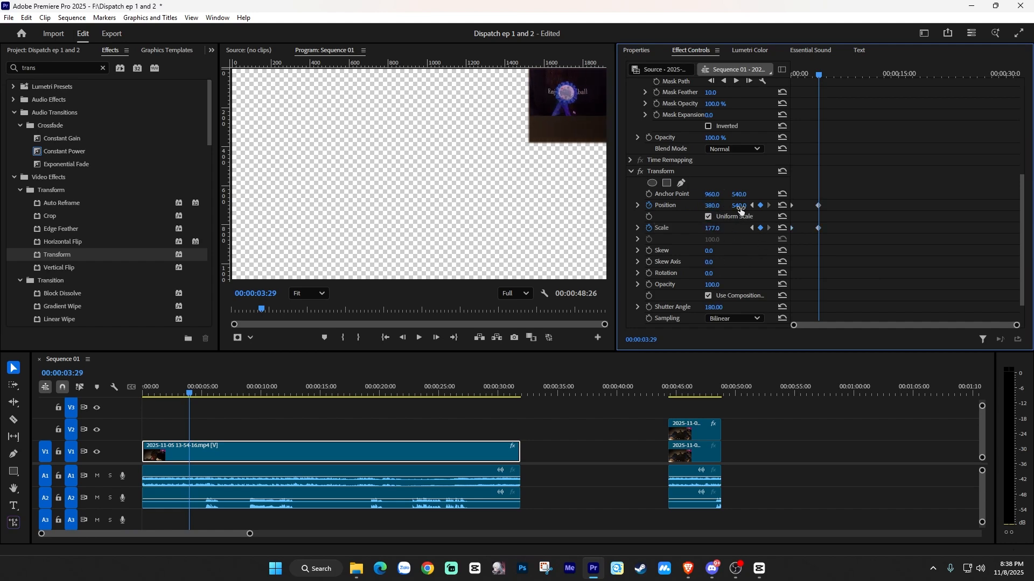
{"action": "left_click_drag", "start_coordinate": [741, 211], "coordinate": [947, 211]}
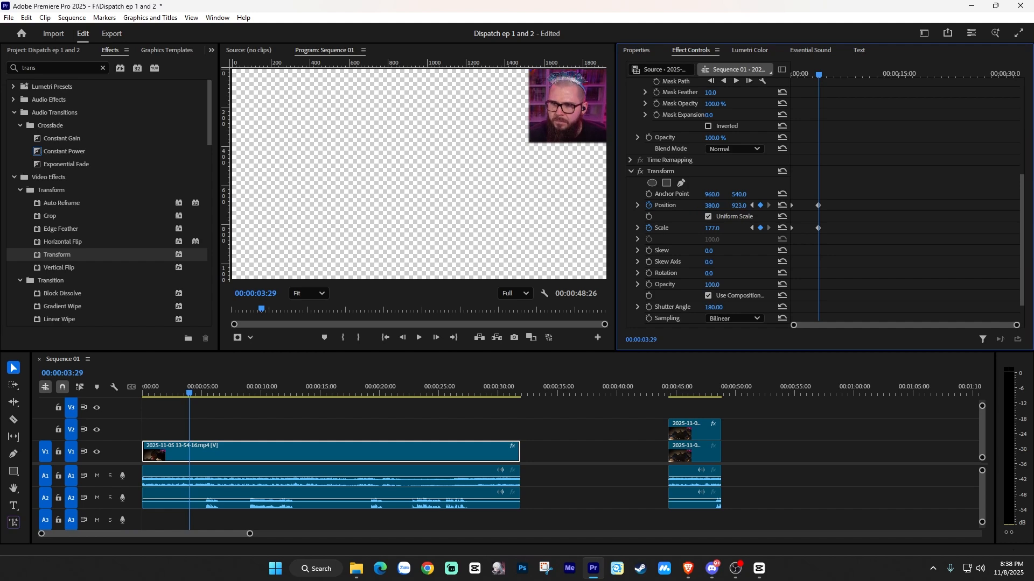
{"action": "mouse_move", "coordinate": [719, 206]}
{"action": "left_mouse_down"}
{"action": "mouse_move", "coordinate": [737, 207]}
{"action": "mouse_move", "coordinate": [719, 207]}
{"action": "left_mouse_up"}
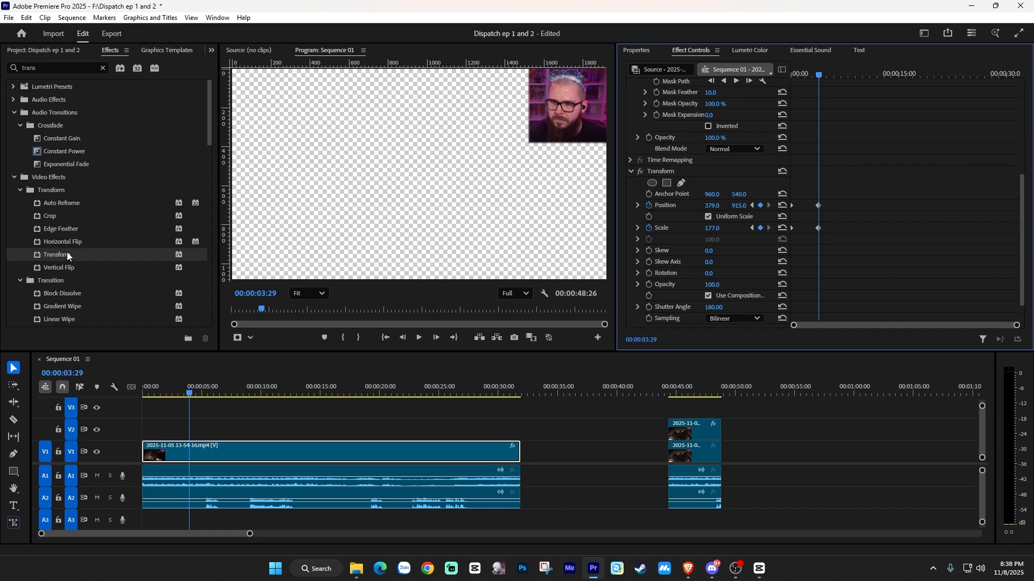
Duplicate the clip onto track V2 and remove Motion, Opacity, Time Remapping and Transform attributes from the V1 clip.
{"action": "left_click", "coordinate": [68, 206]}
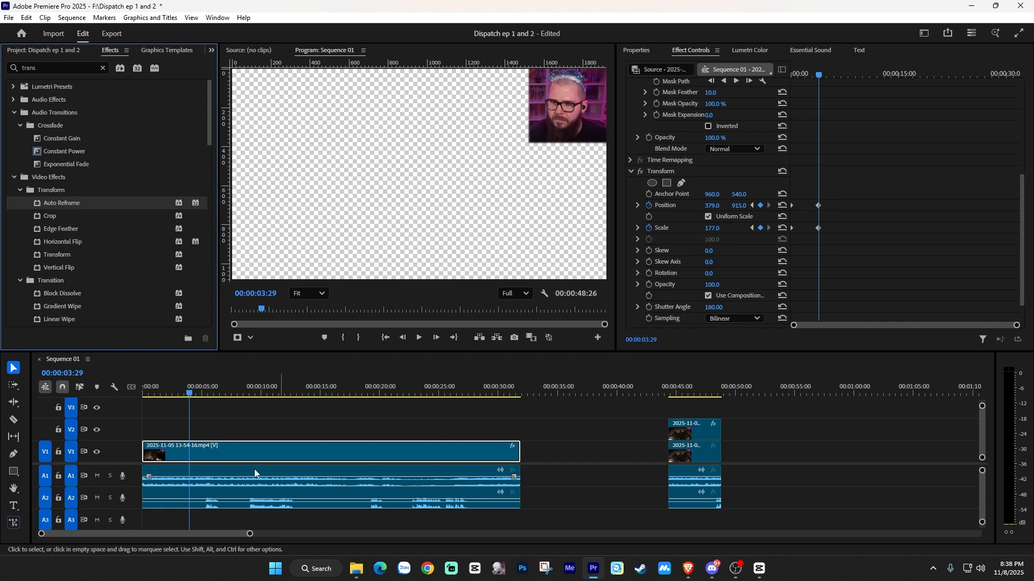
{"action": "left_click_drag", "start_coordinate": [217, 450], "coordinate": [217, 437], "text": "alt"}
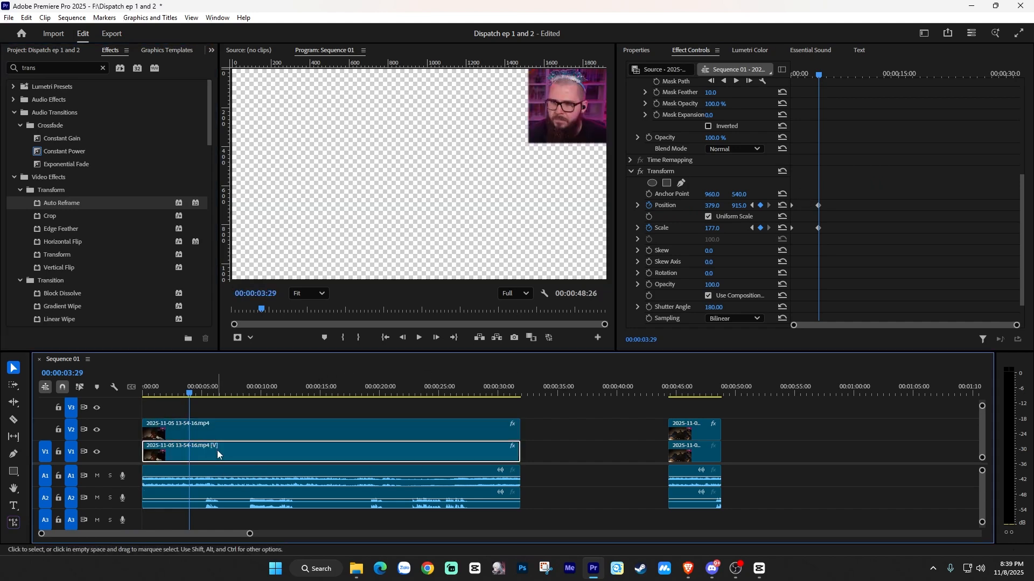
{"action": "key", "text": "ctrl+shift+v"}
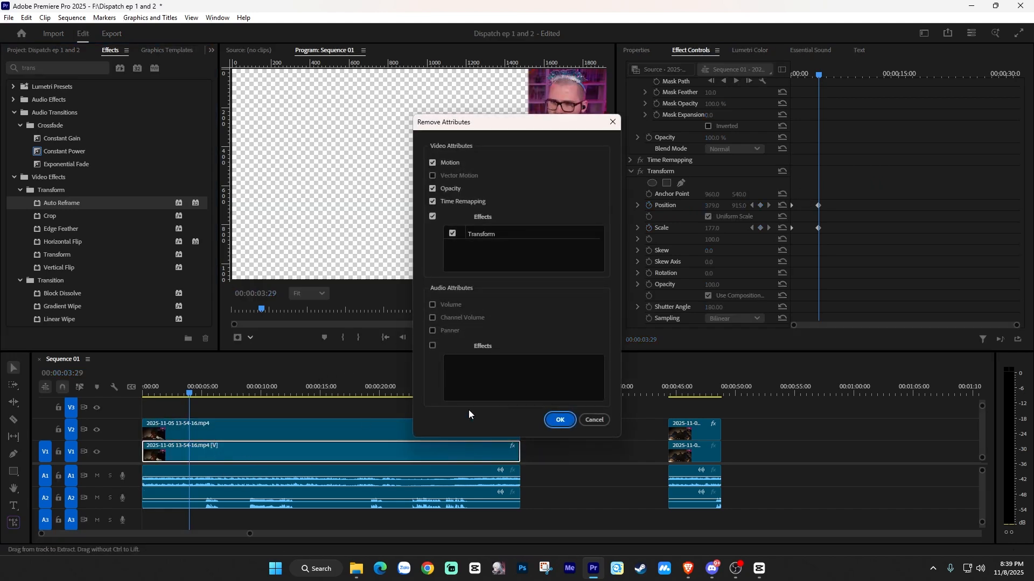
{"action": "left_click", "coordinate": [559, 420]}
{"action": "right_click", "coordinate": [226, 451]}
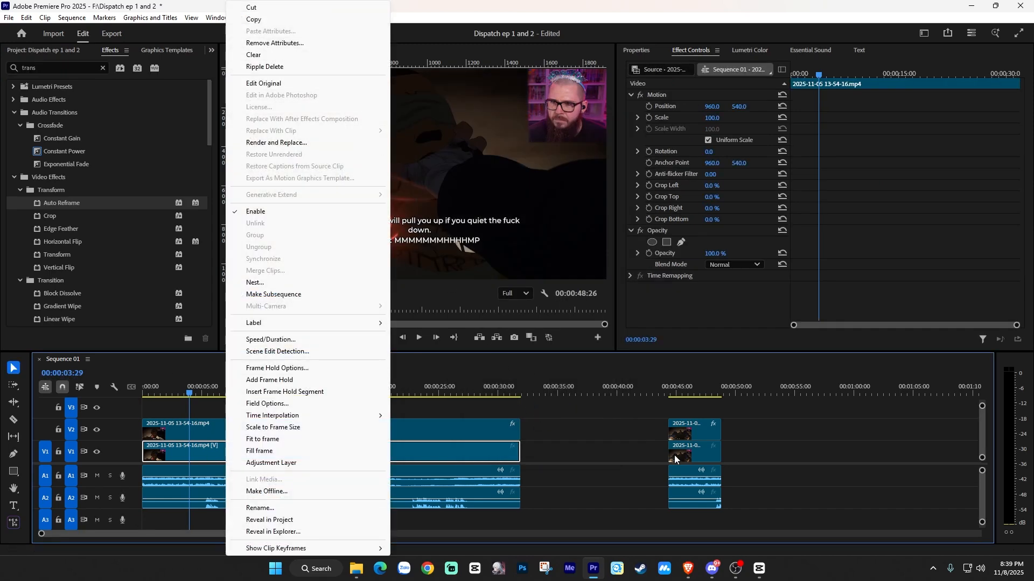
{"action": "left_click", "coordinate": [652, 430]}
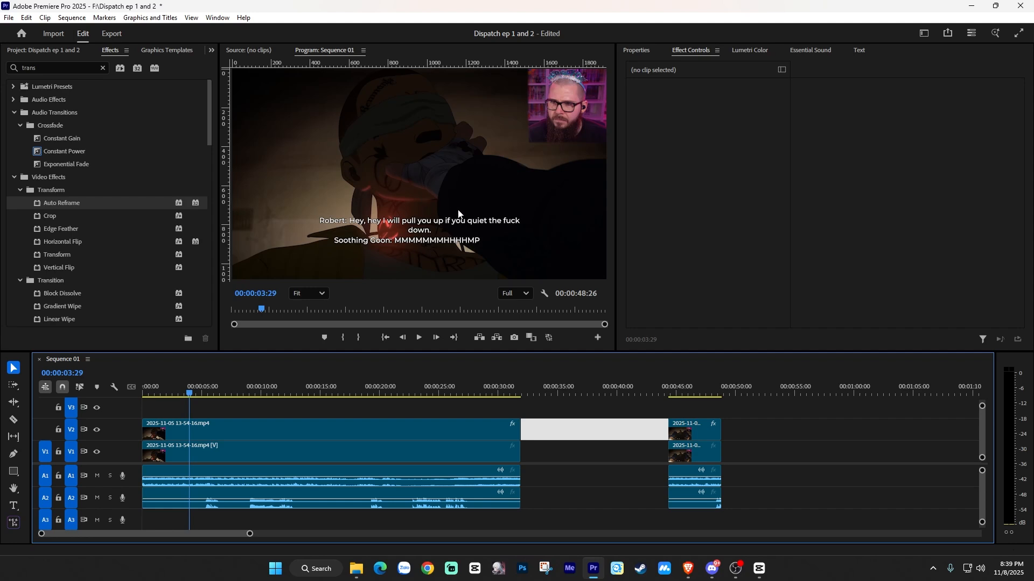
{"action": "left_click", "coordinate": [351, 415]}
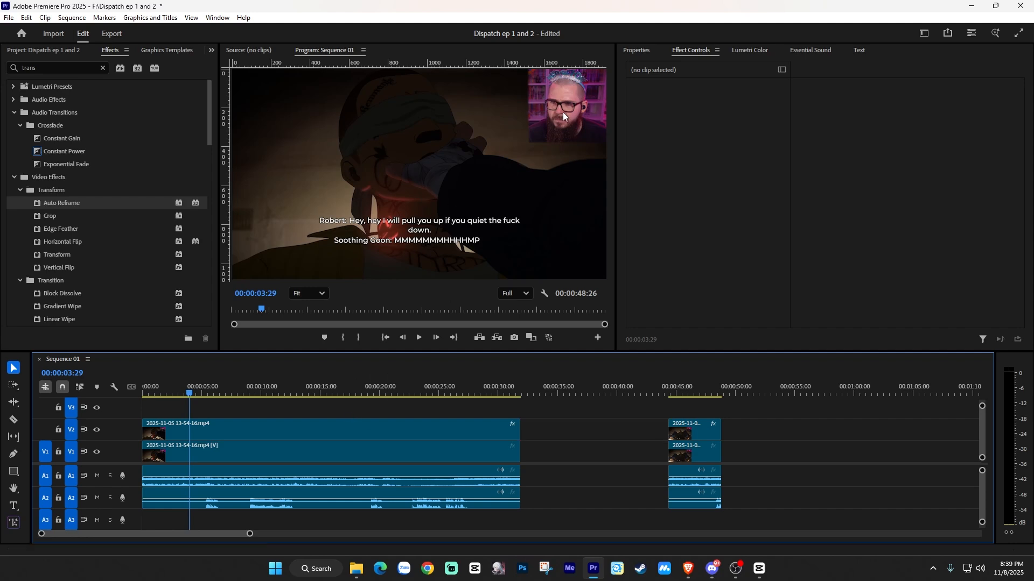
Set the mask feather of the V2 clip to 0.
{"action": "left_click", "coordinate": [296, 424]}
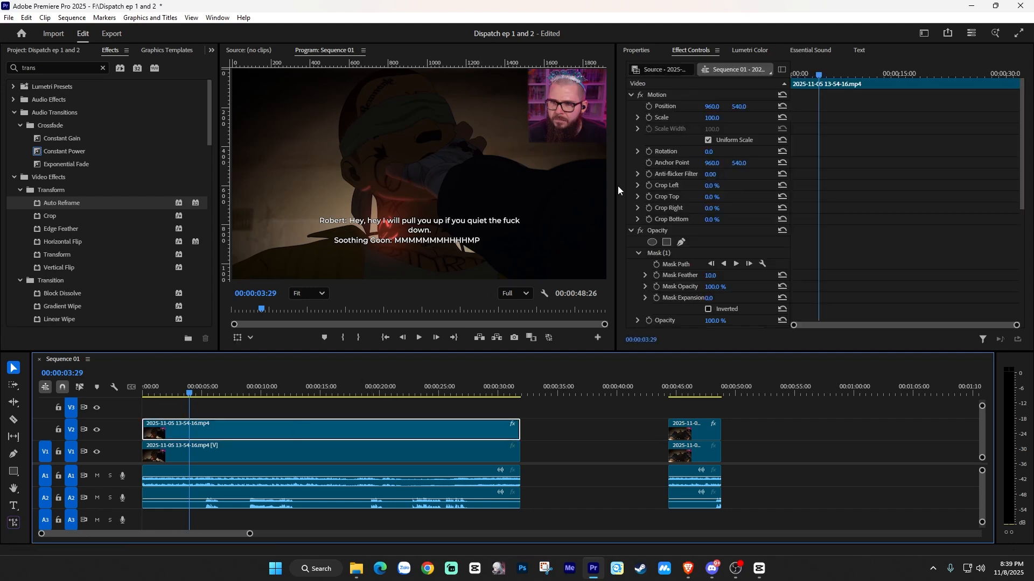
{"action": "left_click", "coordinate": [662, 253]}
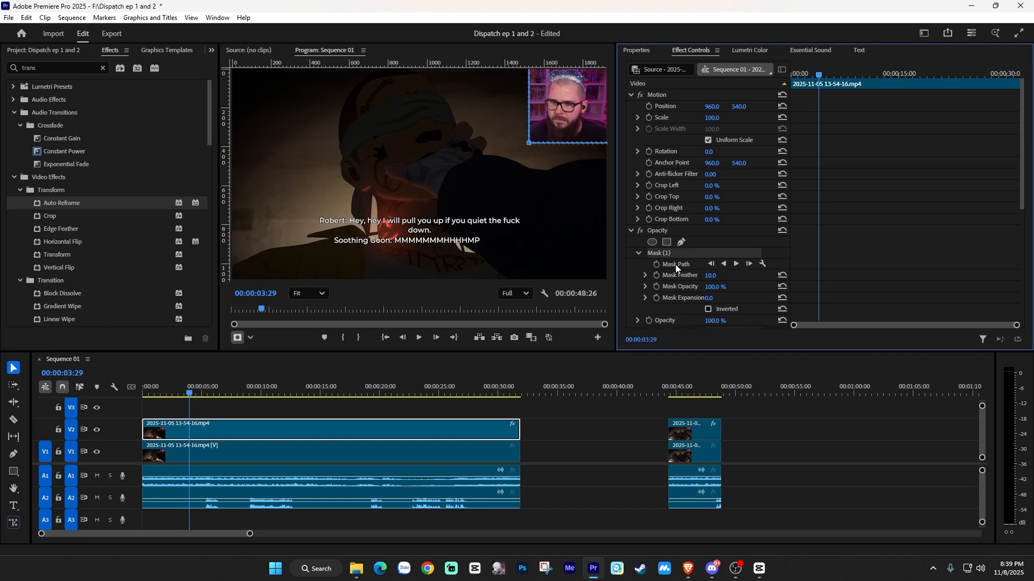
{"action": "scroll", "coordinate": [689, 269], "scroll_direction": "down", "scroll_amount": 2}
{"action": "left_click_drag", "start_coordinate": [715, 222], "coordinate": [694, 222]}
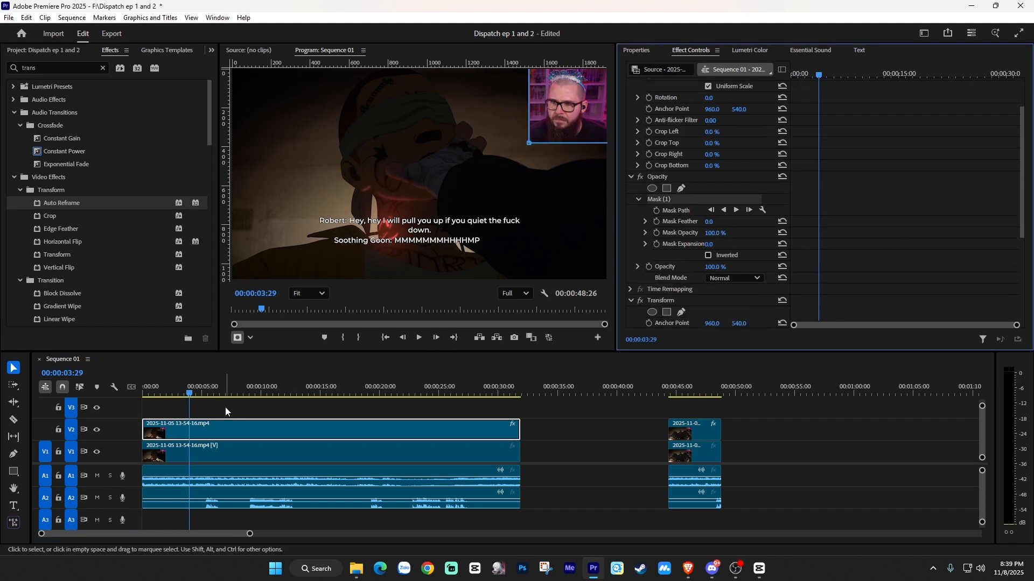
Play back the webcam zoom-in animation and save the project.
{"action": "left_click", "coordinate": [202, 401]}
{"action": "key", "text": "space"}
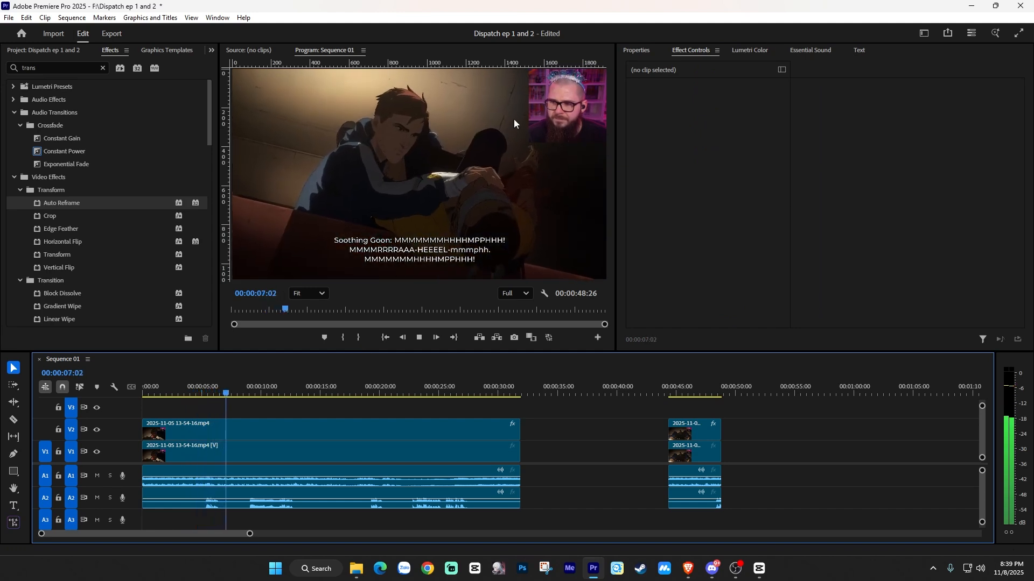
{"action": "key", "text": "space"}
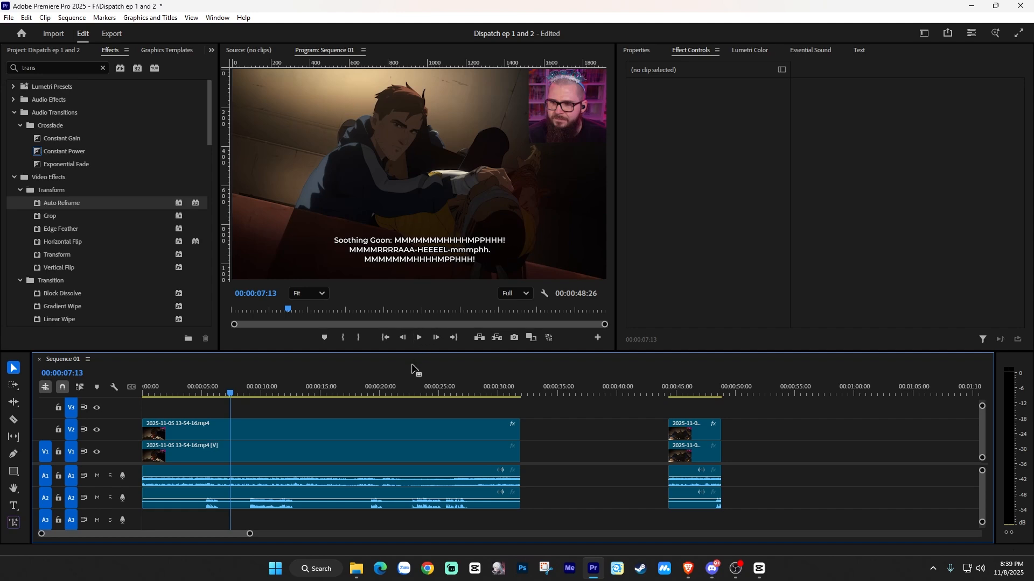
{"action": "key", "text": "ctrl+s"}
Scrub and play through the sequence between about 9 and 17 seconds to review the webcam overlay.
{"action": "left_click", "coordinate": [250, 391]}
{"action": "key", "text": "space"}
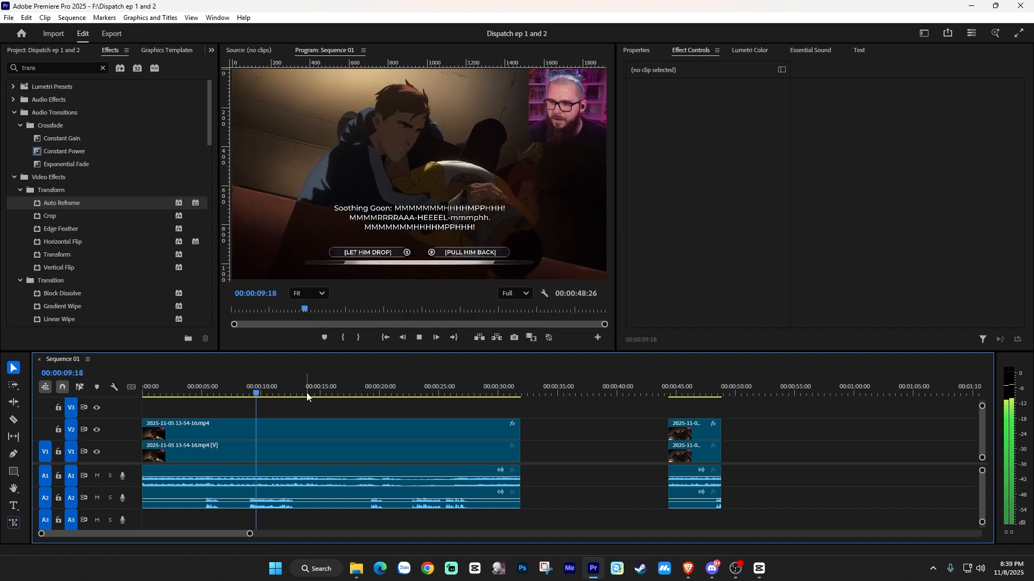
{"action": "key", "text": "space"}
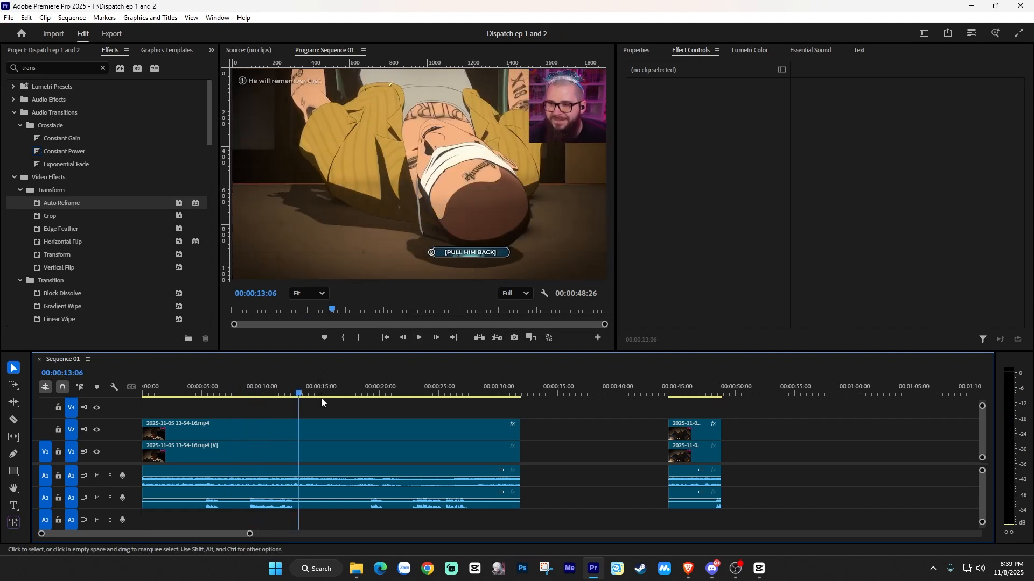
{"action": "left_click", "coordinate": [257, 397]}
{"action": "left_click_drag", "start_coordinate": [257, 397], "coordinate": [254, 395]}
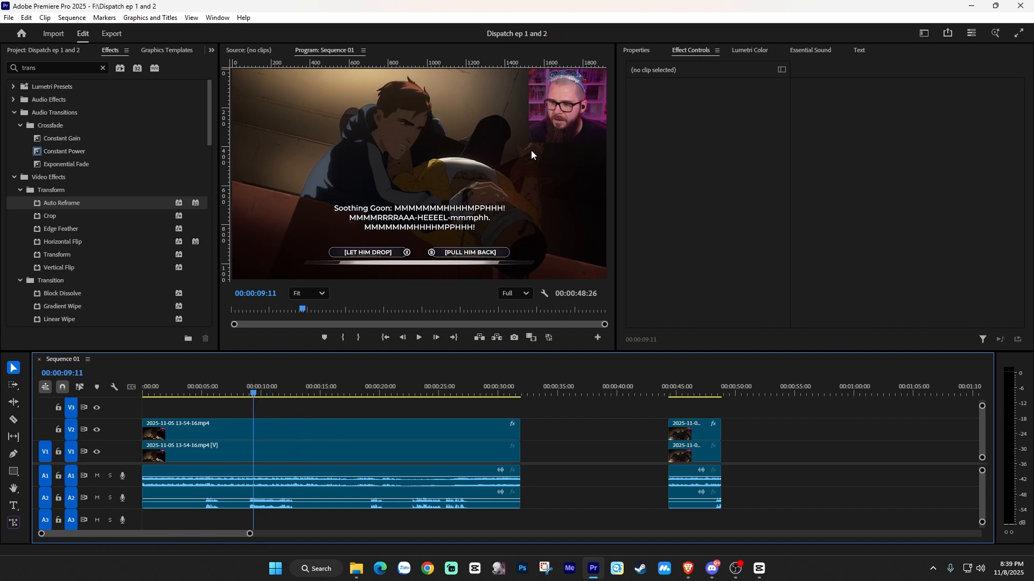
{"action": "left_click", "coordinate": [258, 393]}
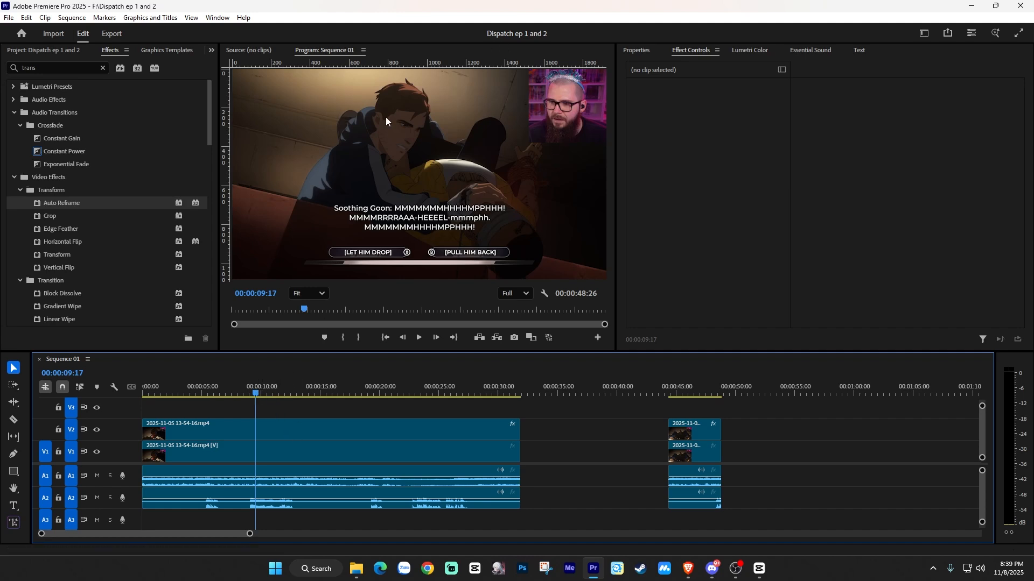
{"action": "left_click_drag", "start_coordinate": [282, 386], "coordinate": [345, 386]}
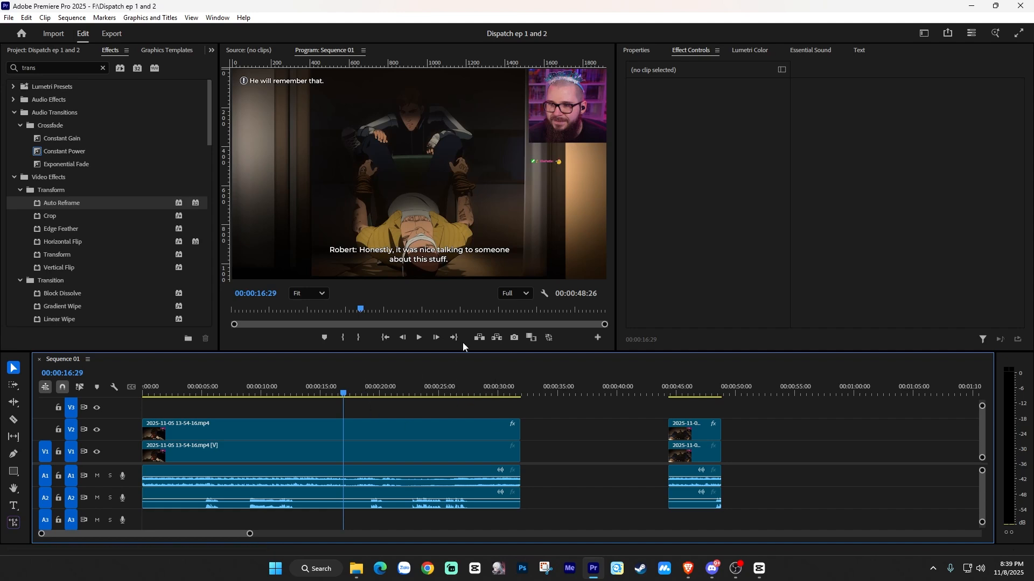